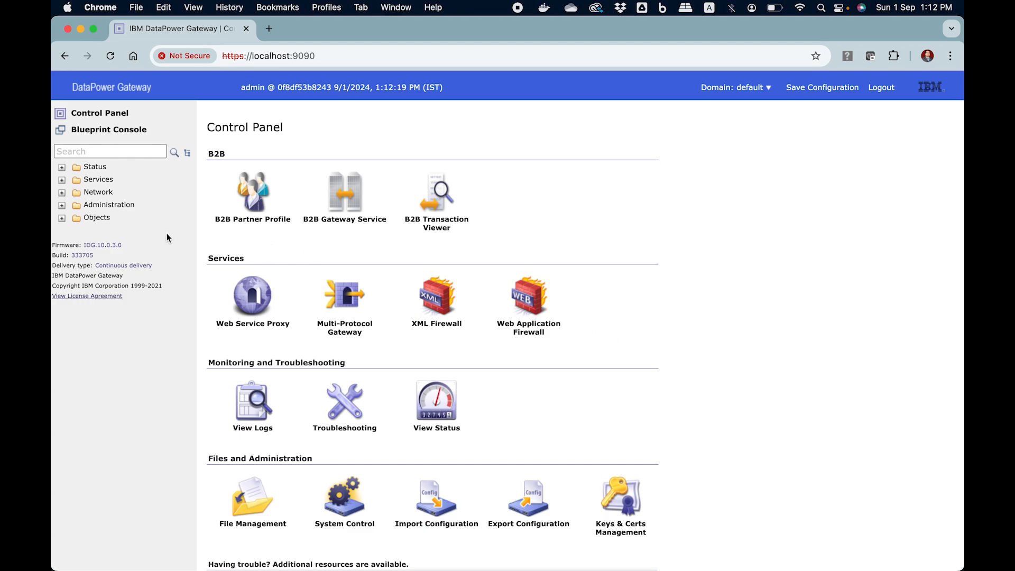
- Expand Administration > Access and start a new user account
click(61, 205)
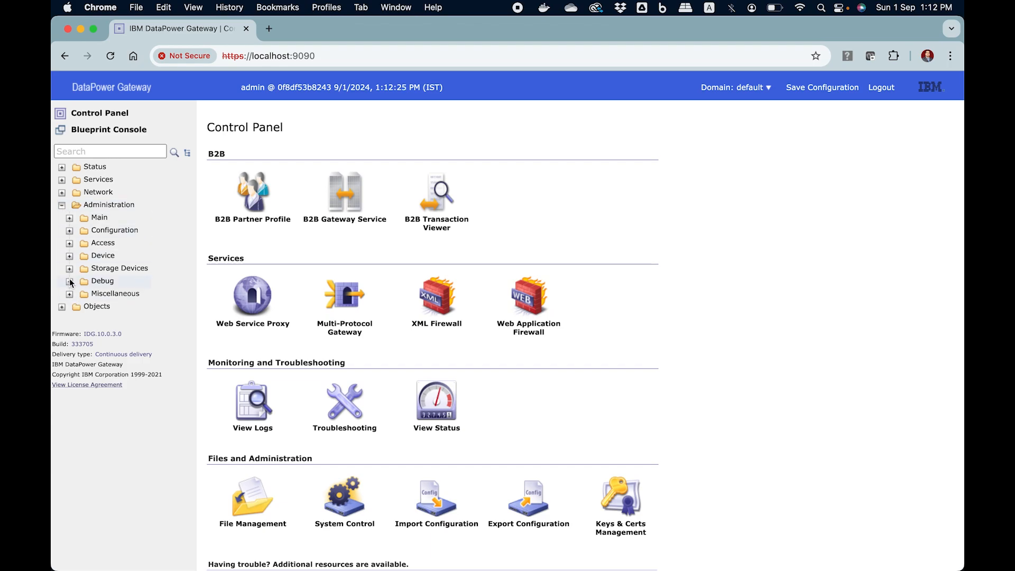
click(69, 244)
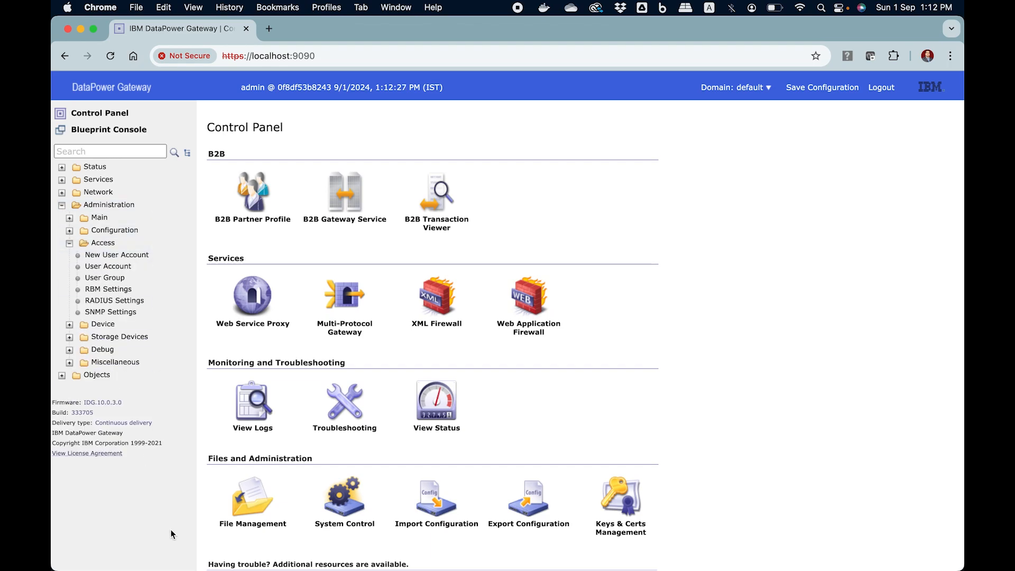
click(123, 256)
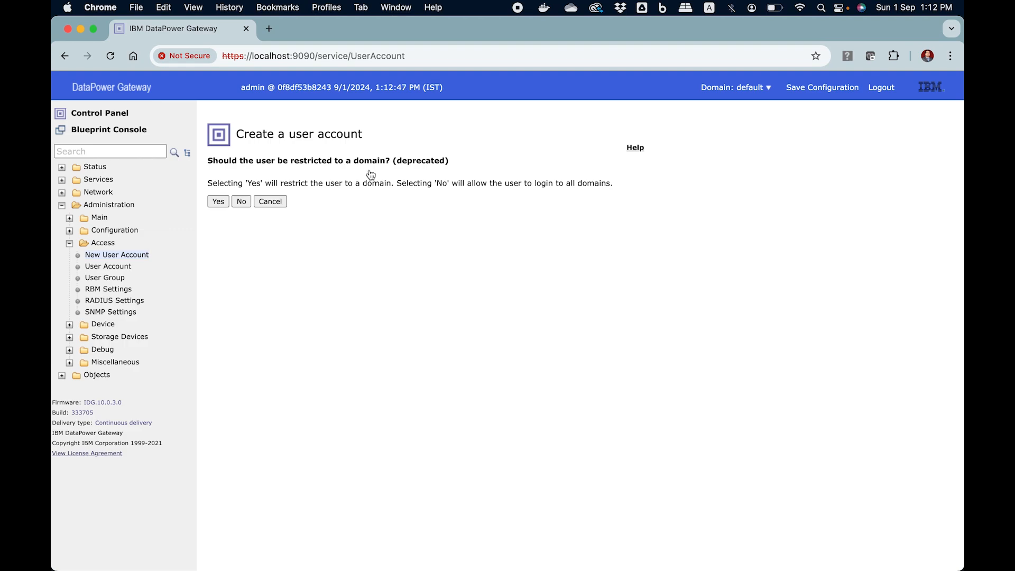
- Answer No to domain restriction, pick User-Defined Group, and start a new user group
drag(210, 160, 385, 161)
click(417, 161)
triple_click(418, 162)
click(418, 162)
click(242, 200)
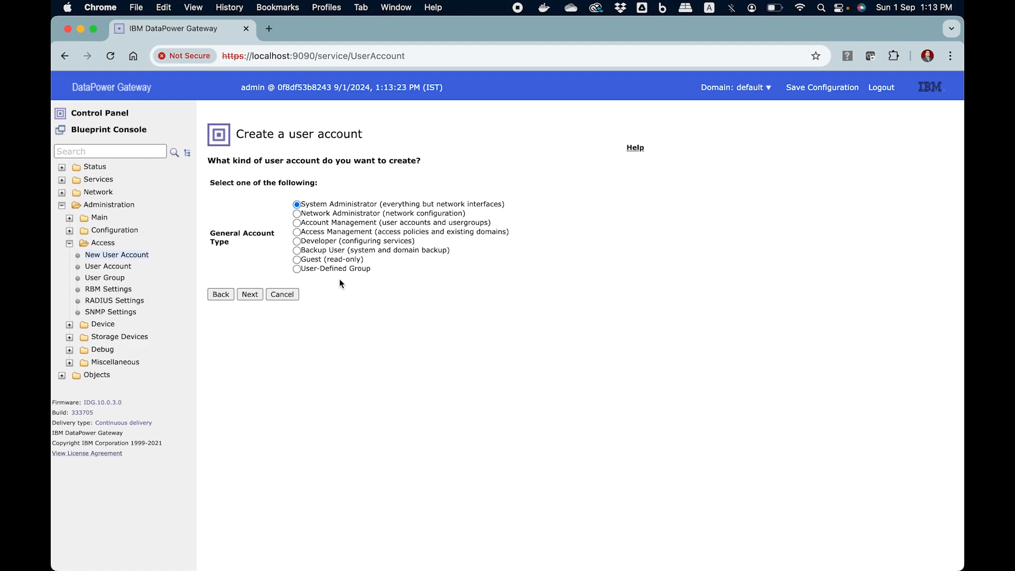
click(297, 268)
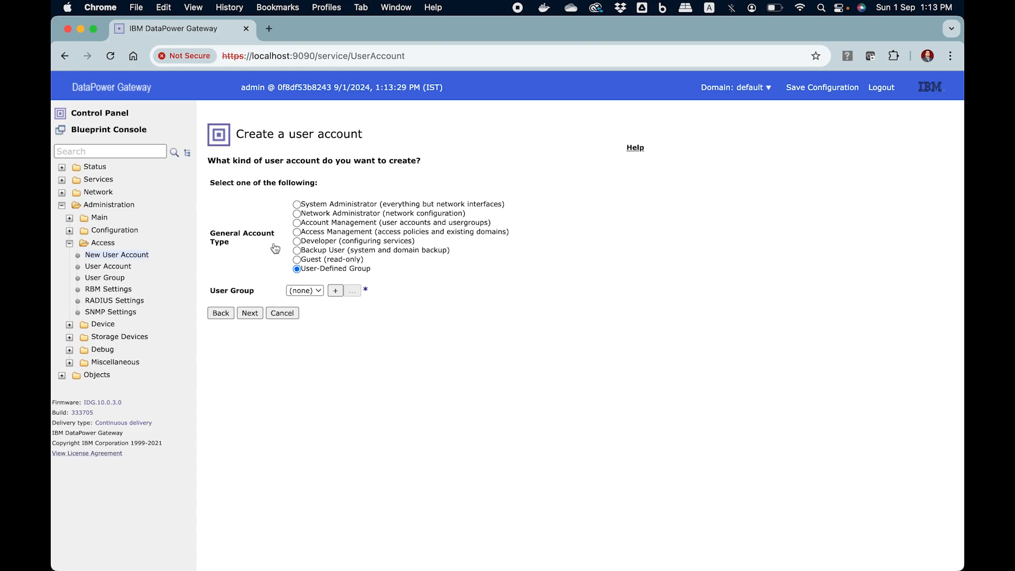
click(335, 292)
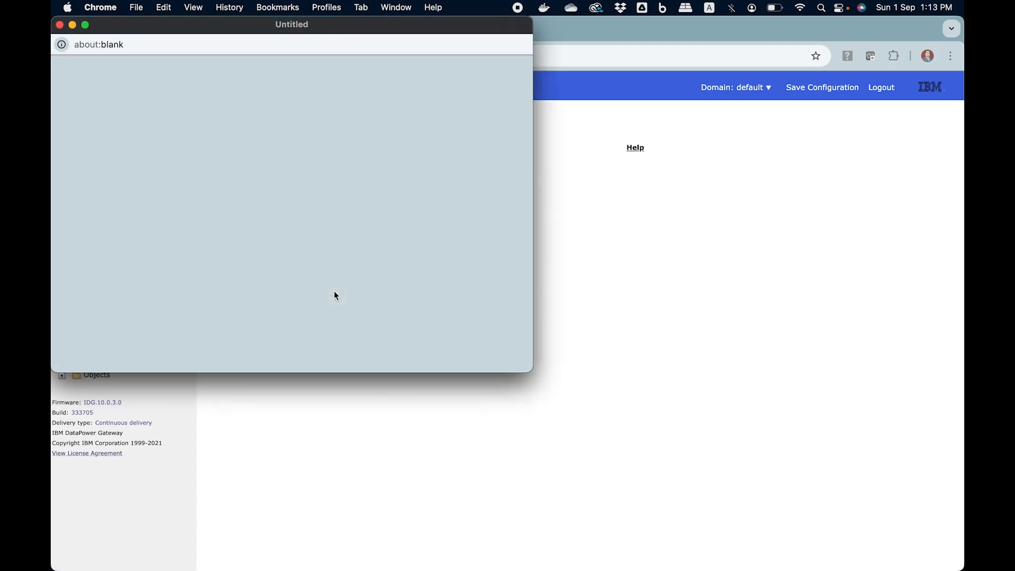
drag(312, 24, 520, 104)
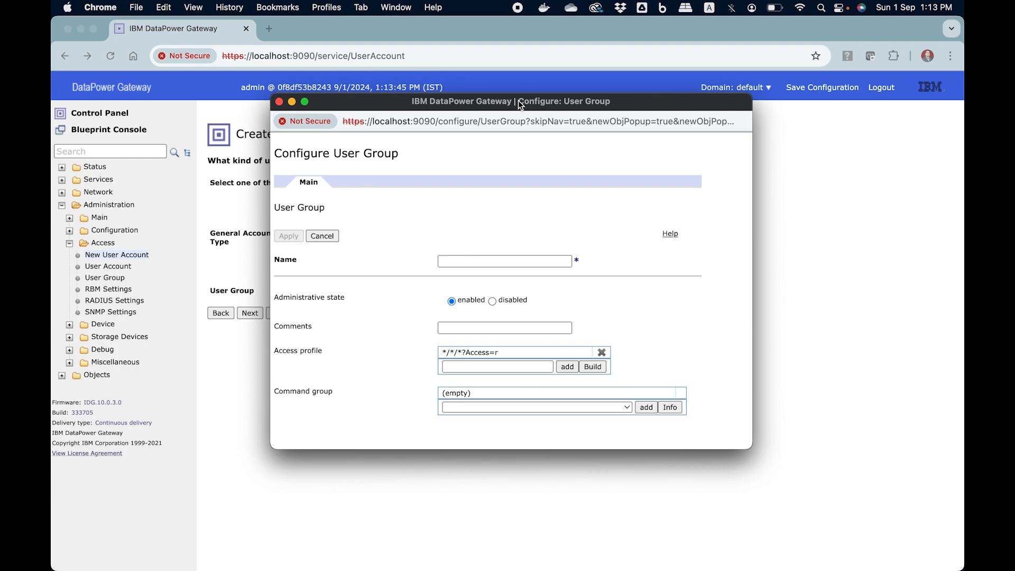
click(278, 102)
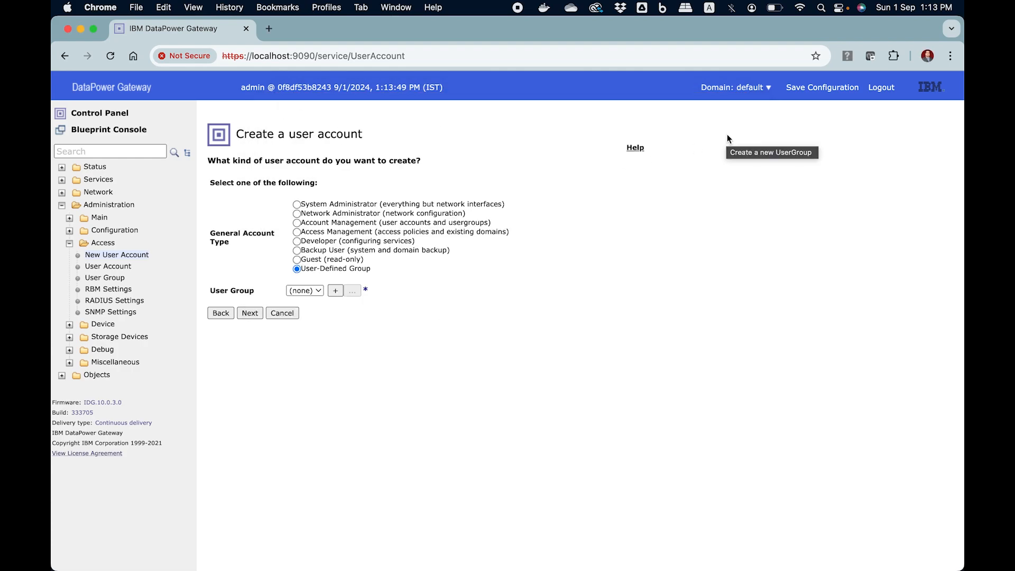
click(735, 87)
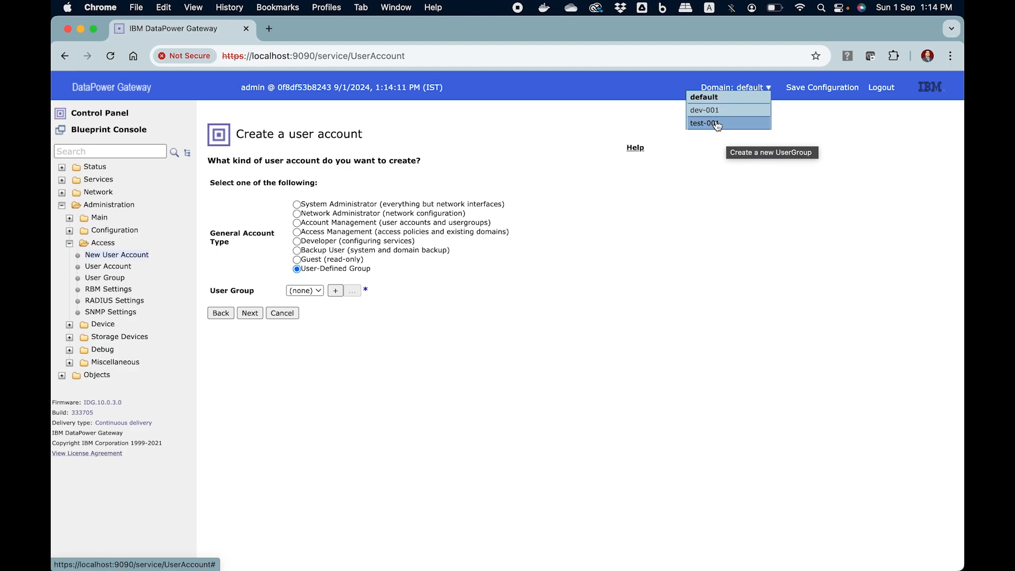
mouse_move(723, 87)
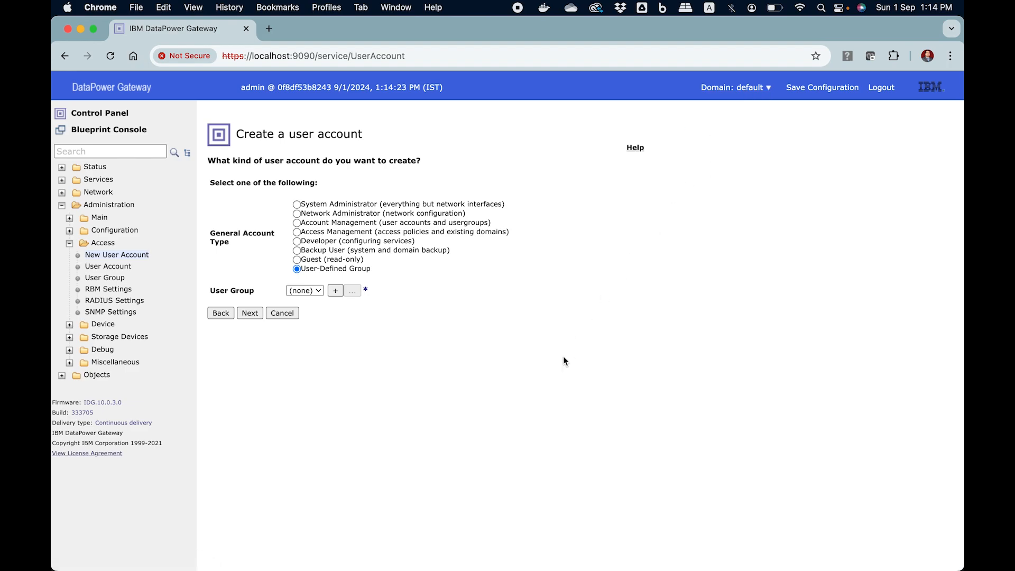
click(334, 291)
- Name the group developer-ug and delete its default */*/*?Access=r access profile
drag(388, 27, 644, 60)
click(552, 217)
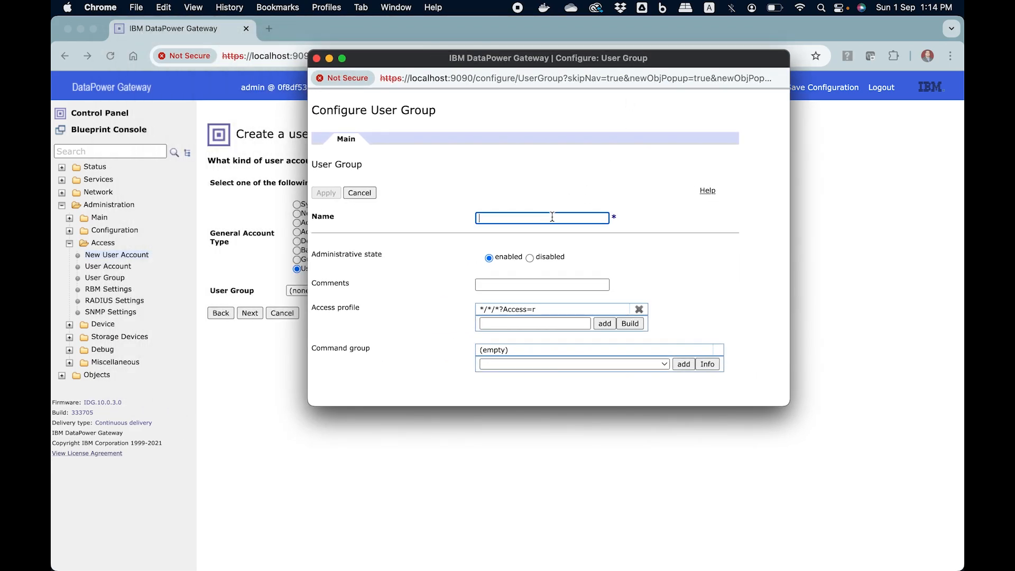
text(developer-ug)
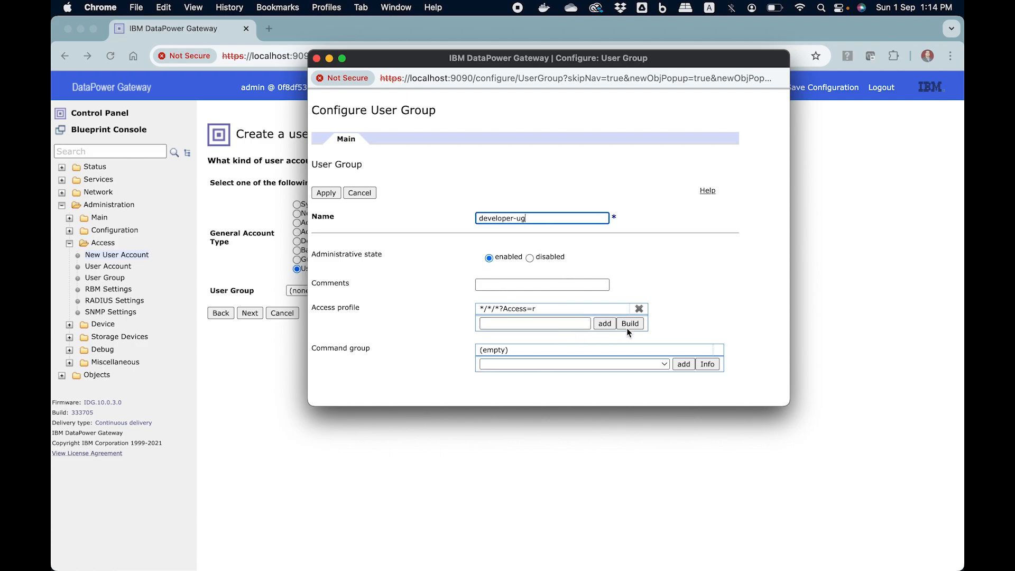
click(639, 314)
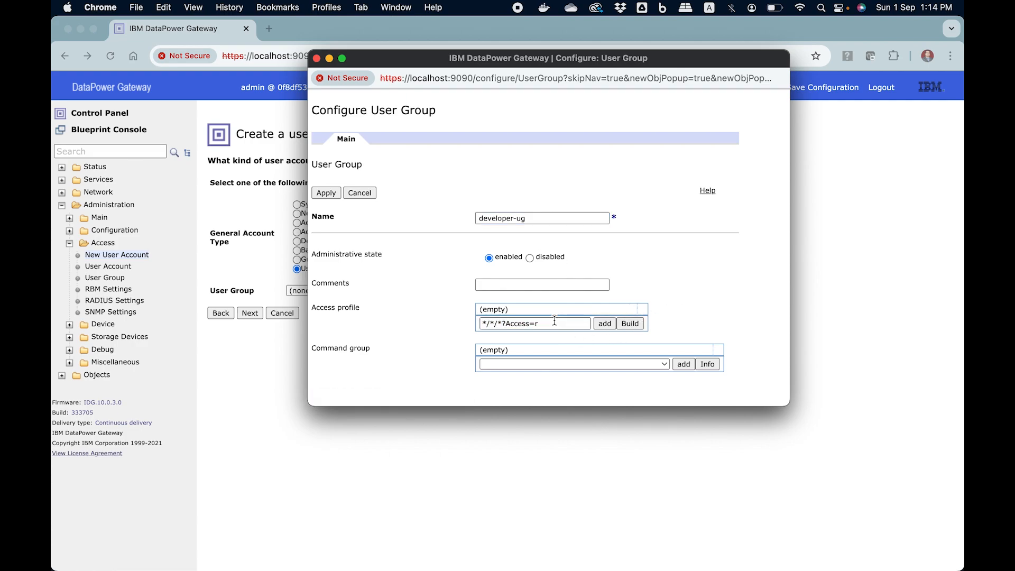
drag(555, 324, 475, 323)
key(BackSpace)
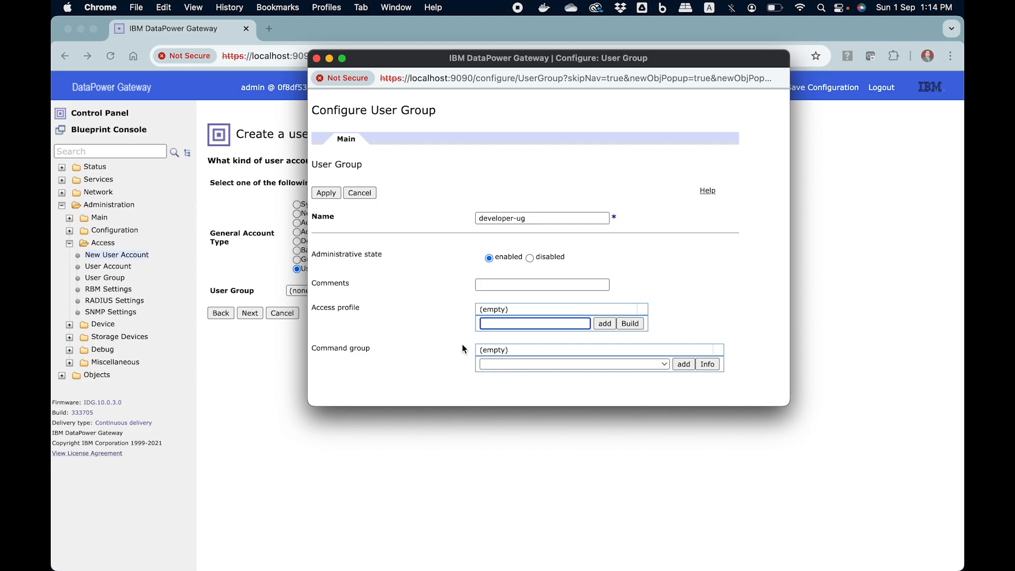
click(631, 324)
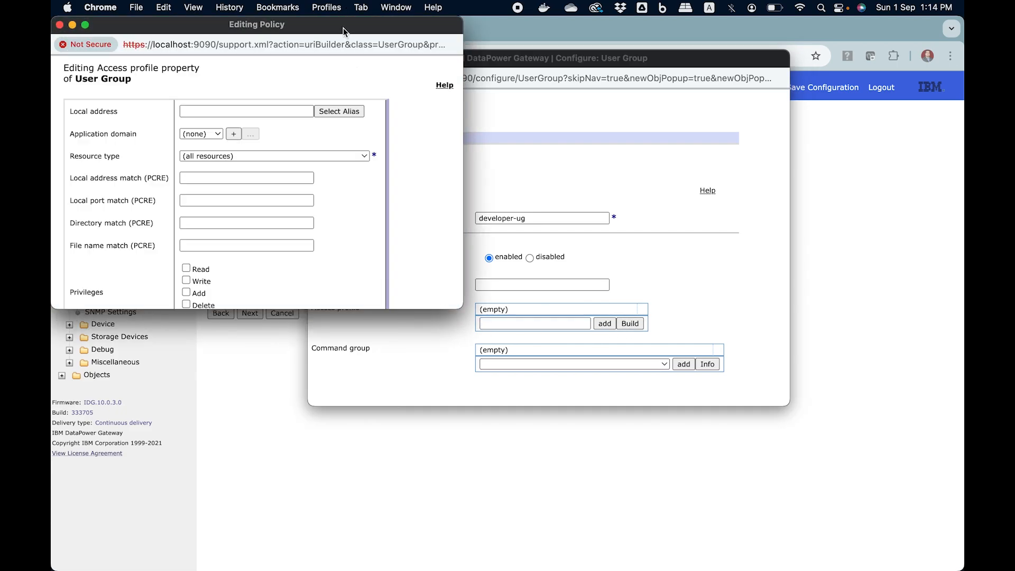
- Save a dev-001 policy covering all resources with Read, Write, Add, Delete and Execute
drag(344, 25, 594, 25)
drag(711, 308, 754, 370)
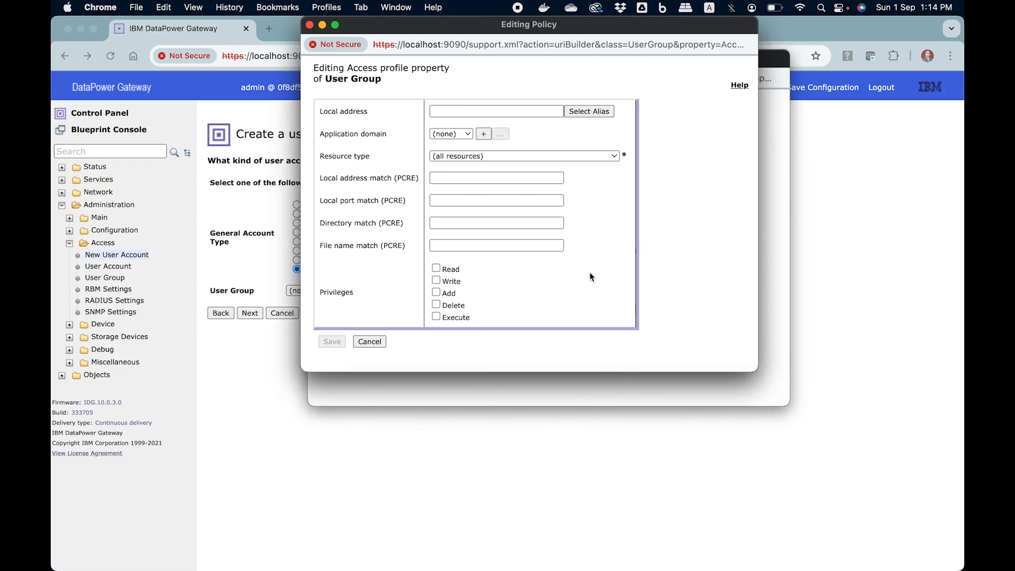
click(466, 134)
click(465, 161)
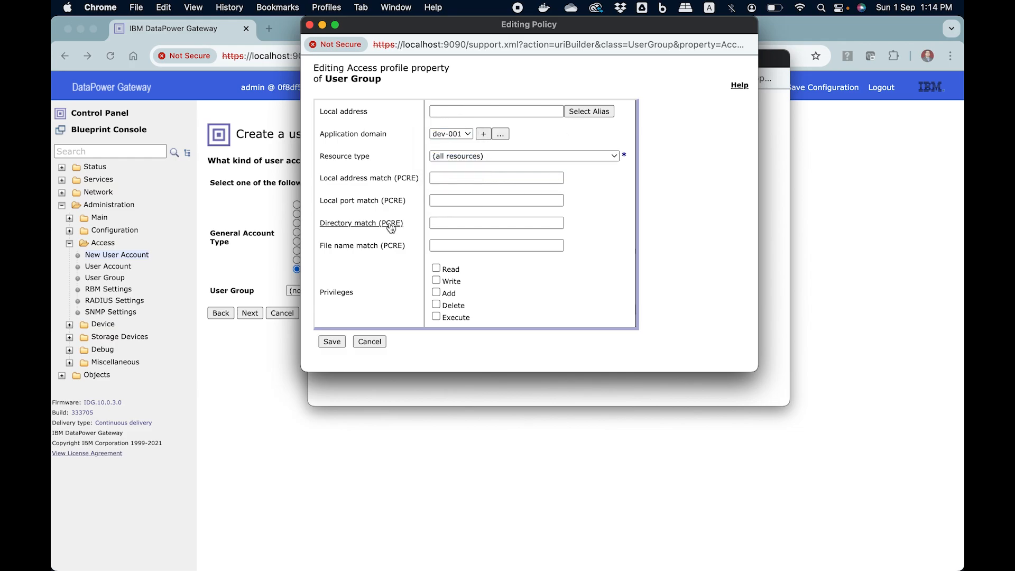
click(471, 159)
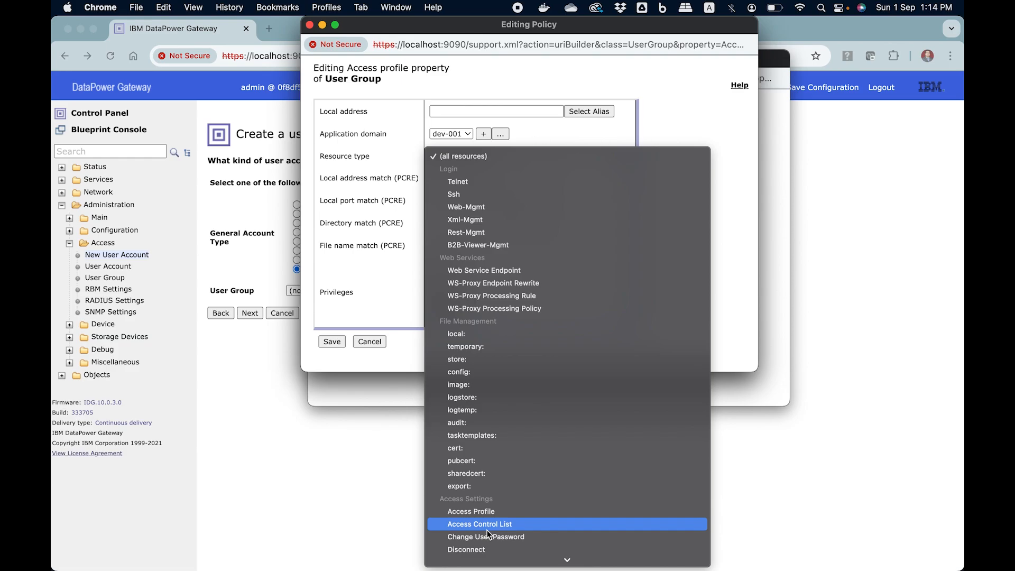
click(608, 129)
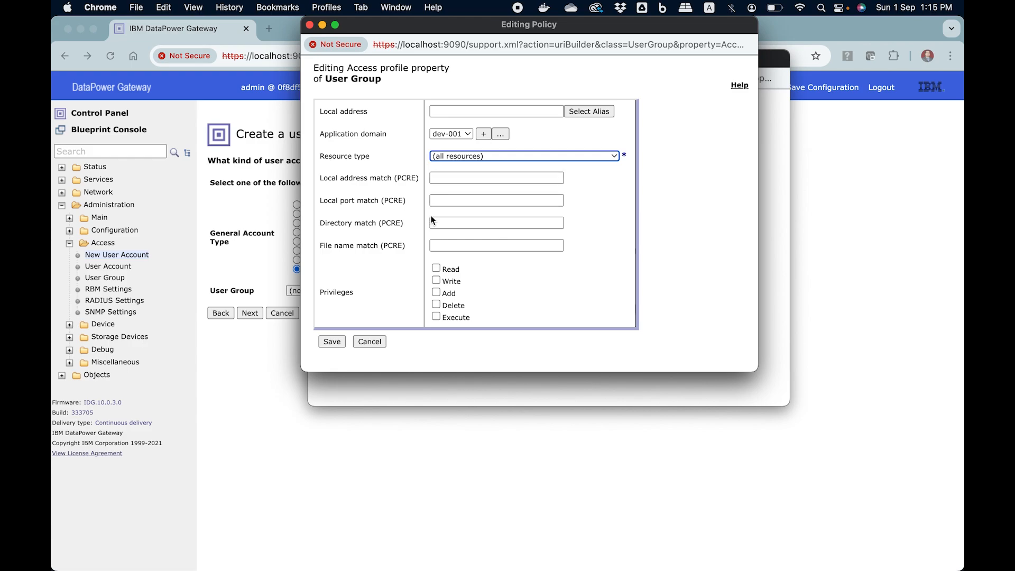
click(437, 268)
click(437, 280)
click(437, 293)
click(437, 305)
click(437, 317)
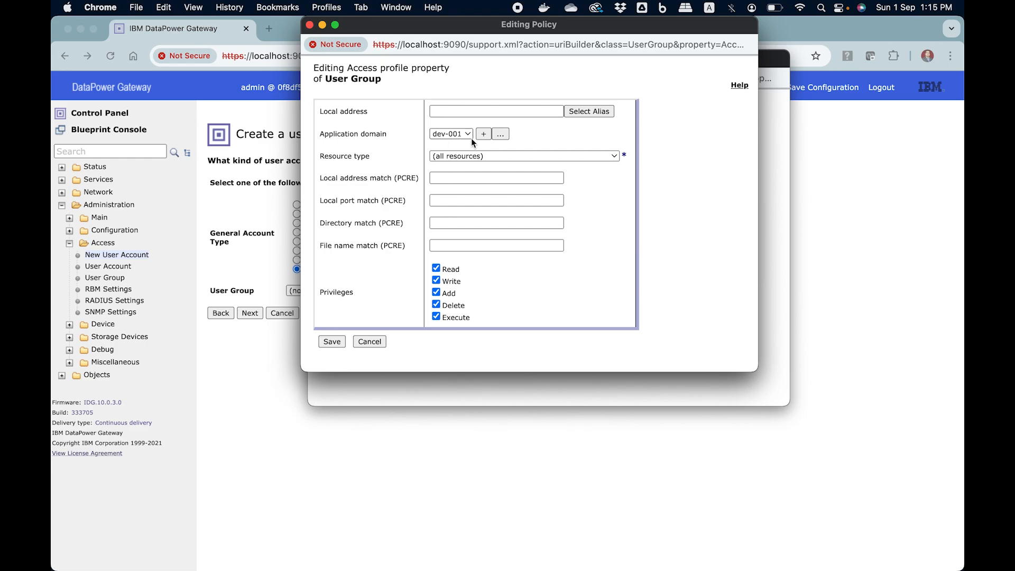
click(332, 341)
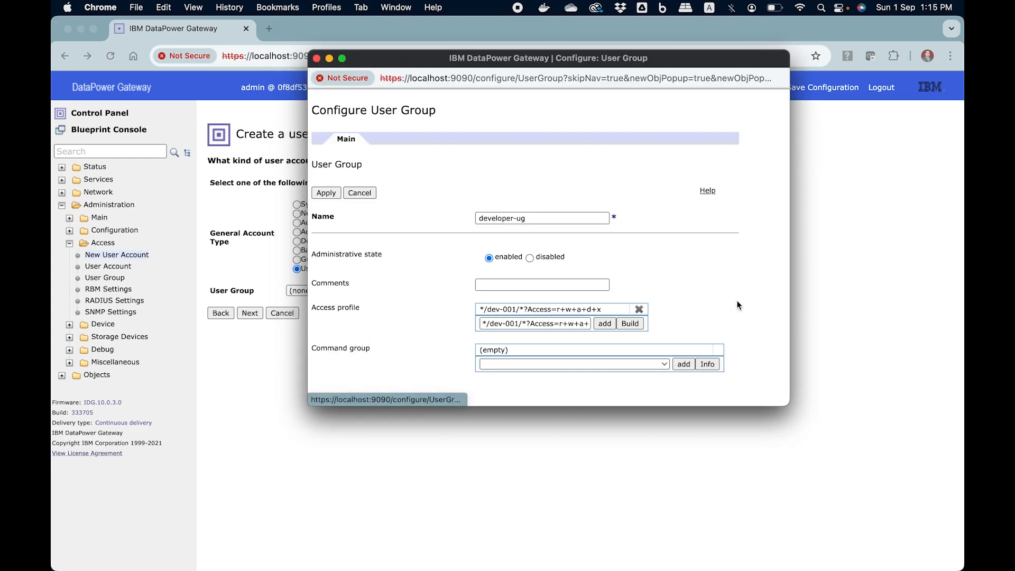
- Add a test-001 profile without Write and Add, then save developer-ug to the account
click(630, 324)
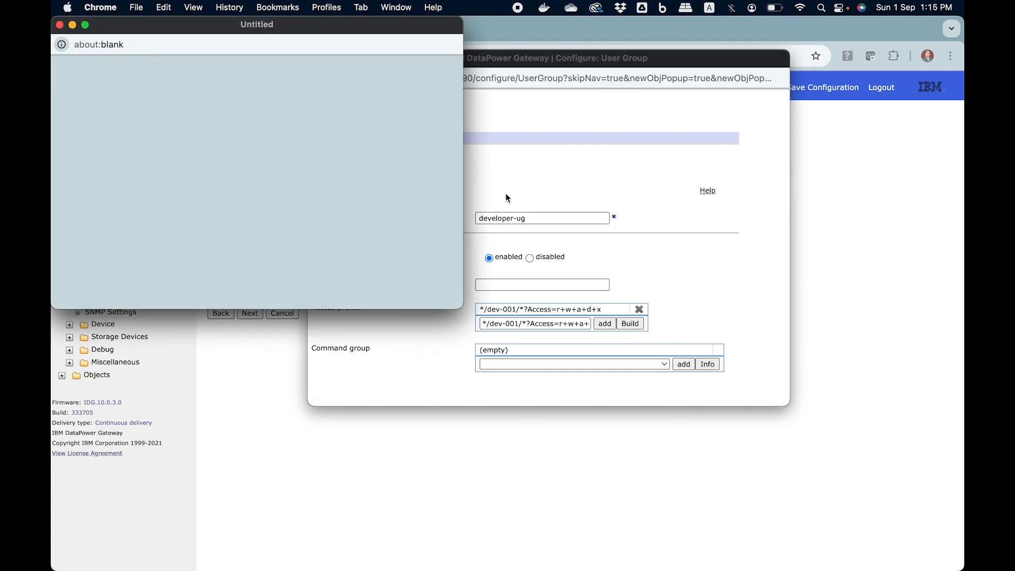
drag(326, 30, 664, 29)
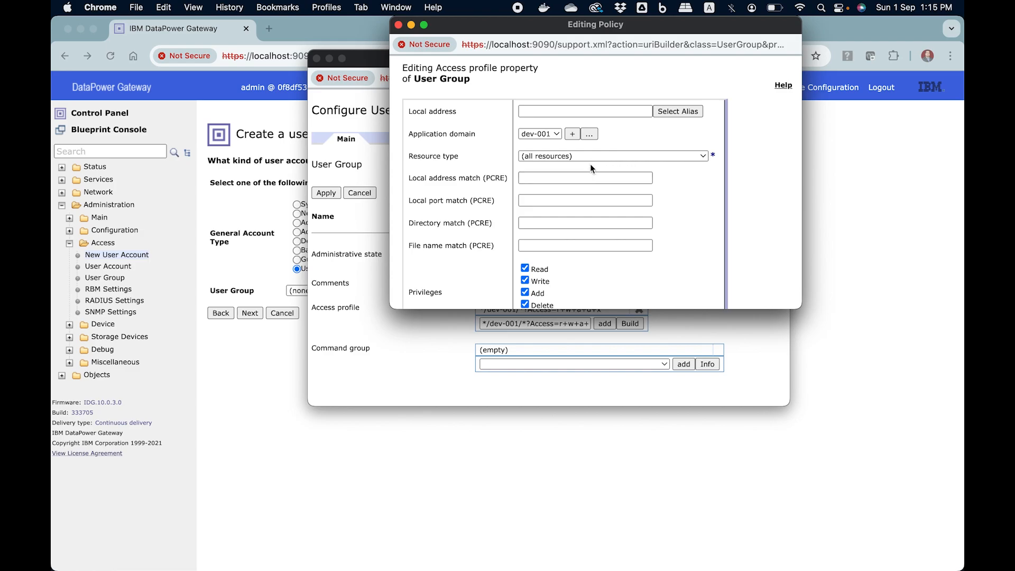
click(558, 132)
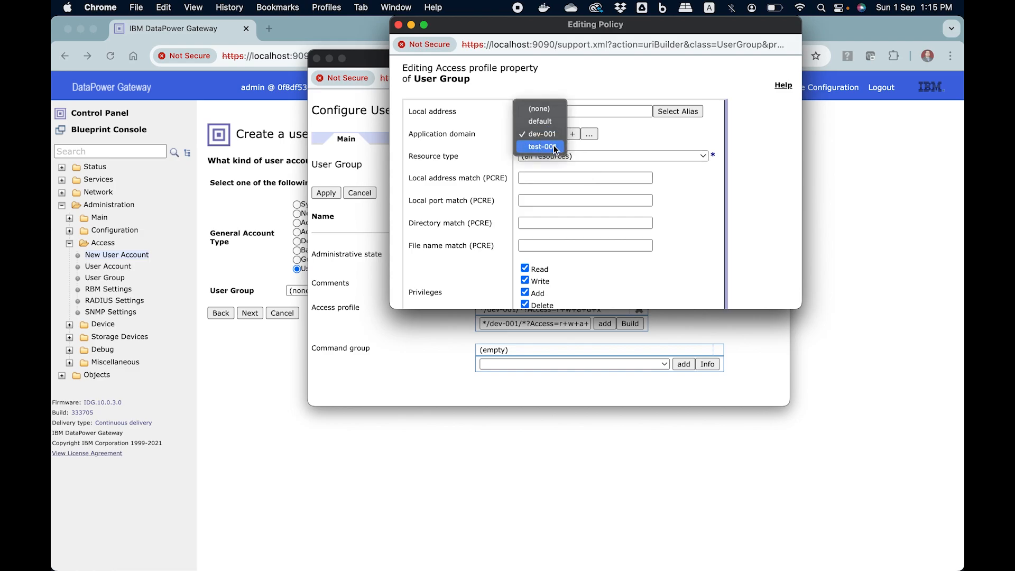
click(550, 149)
scroll(695, 230, down, 1)
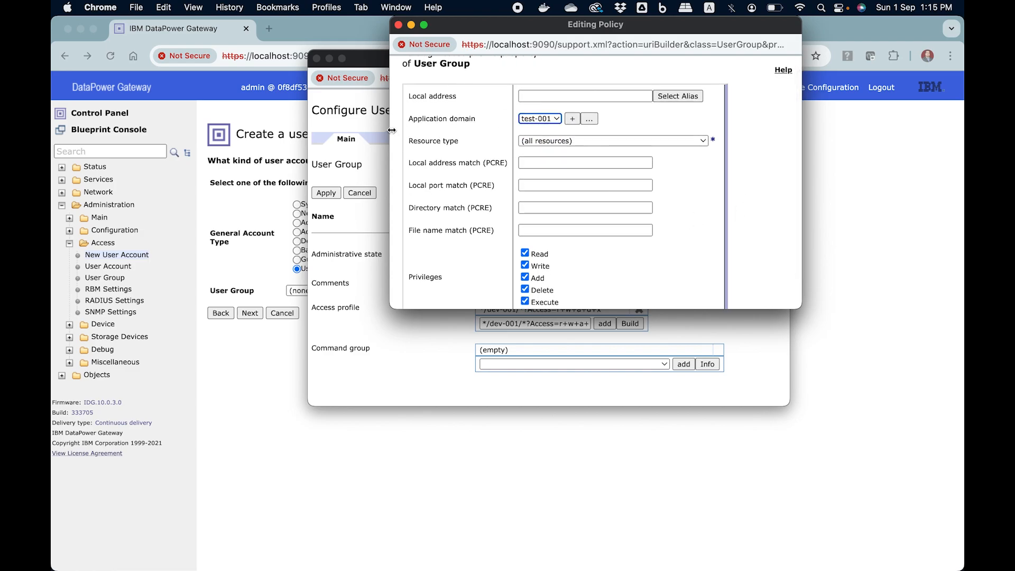
click(537, 128)
scroll(636, 171, down, 3)
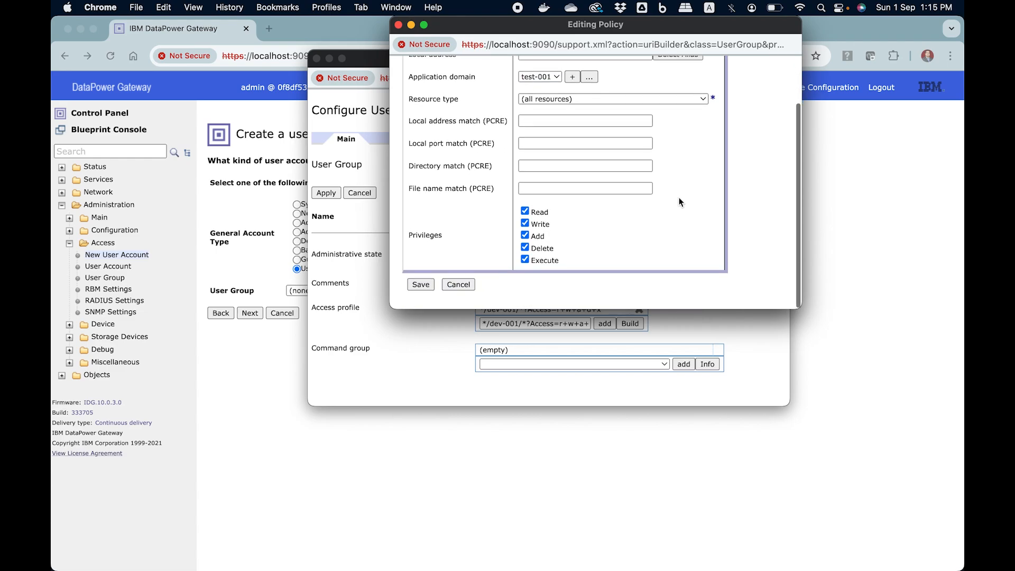
click(525, 223)
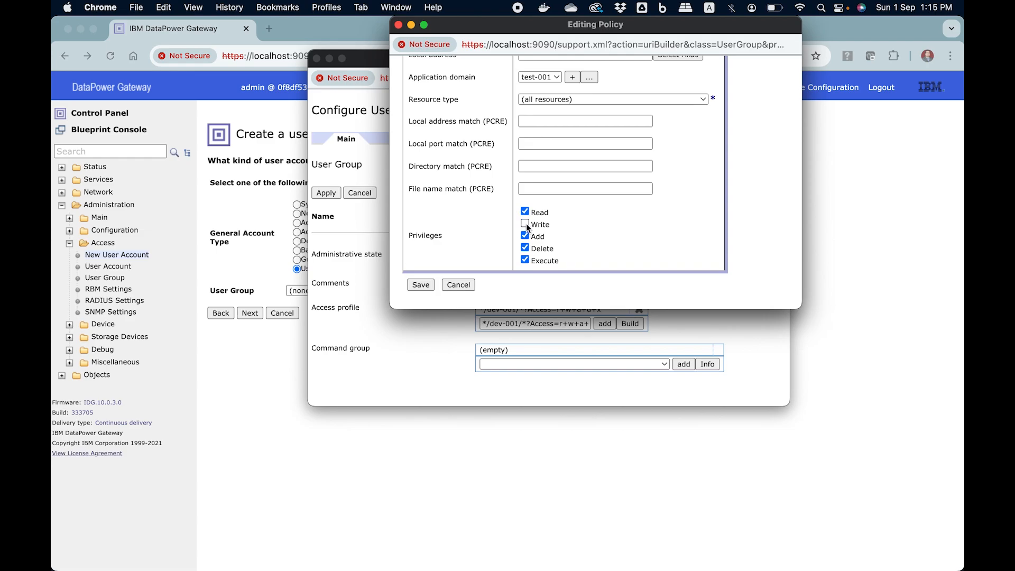
click(525, 235)
click(426, 284)
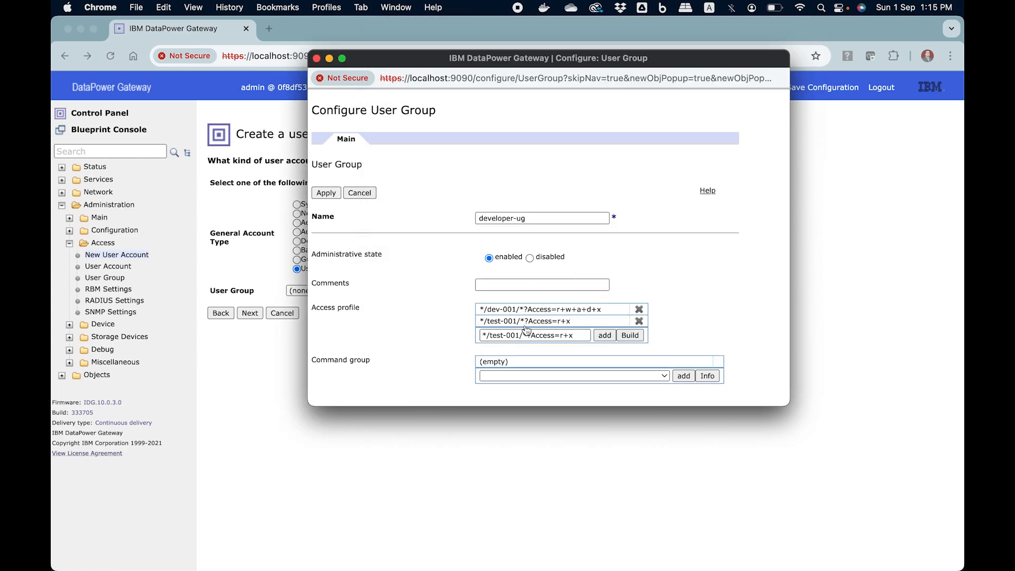
click(326, 193)
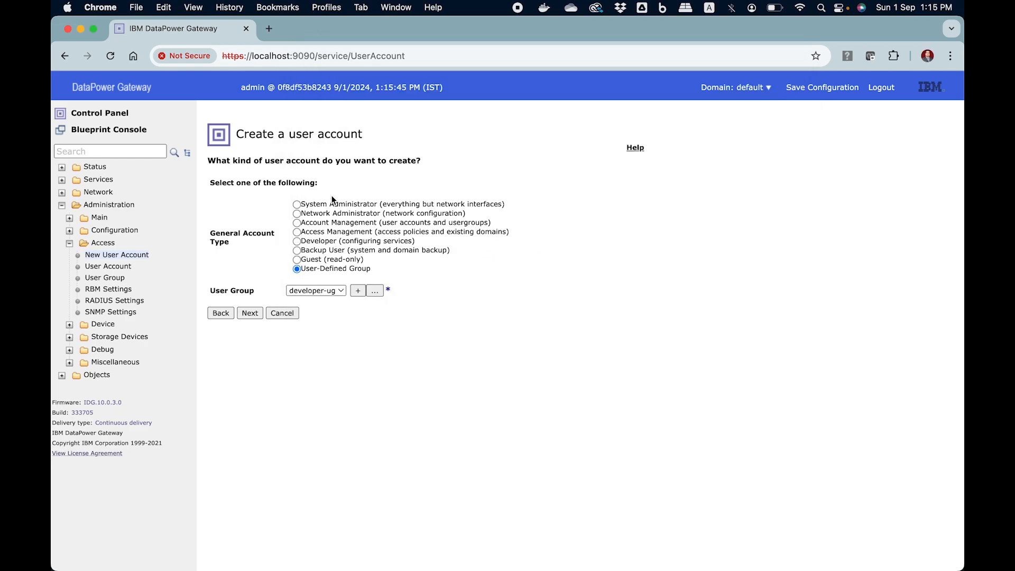
- Enter account name developer-01 and paste the same password into both password fields
click(254, 315)
click(333, 195)
text(developer-)
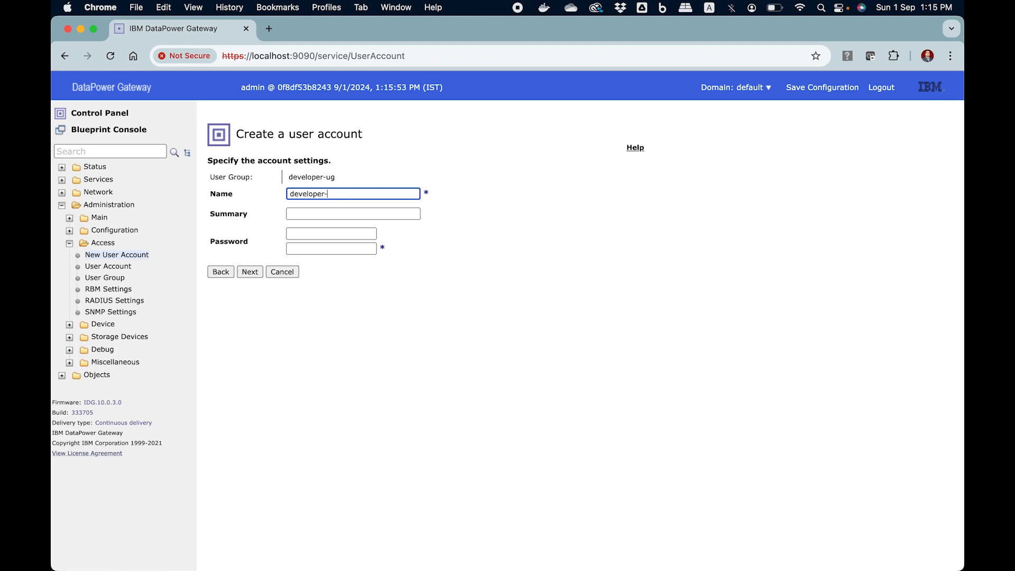
text(01)
click(311, 214)
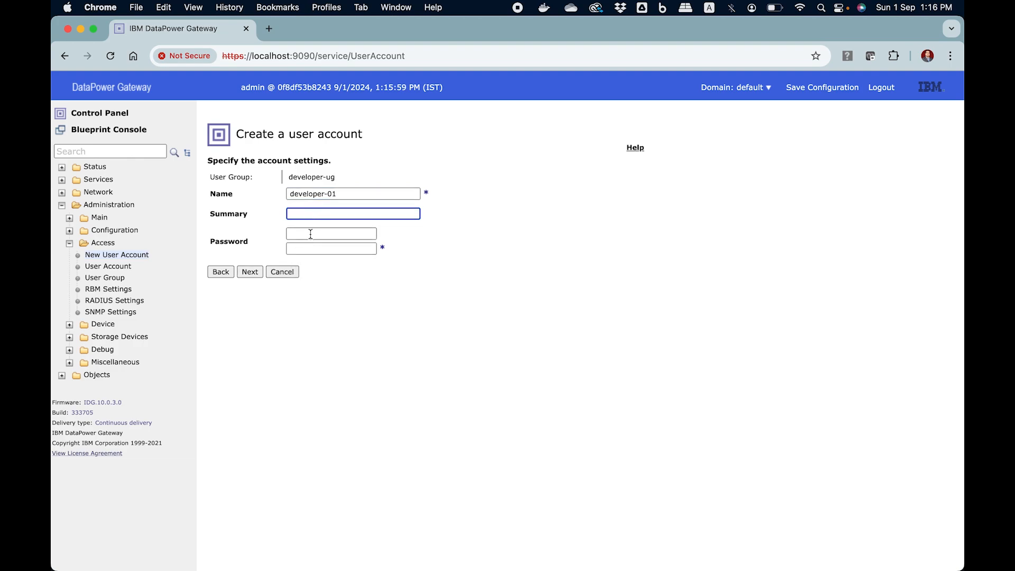
click(310, 234)
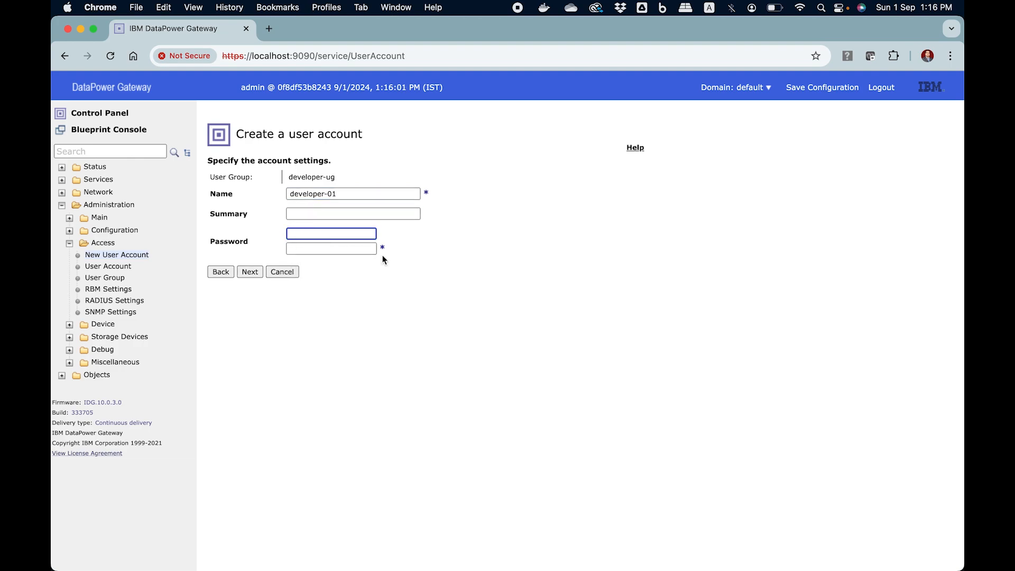
drag(340, 194, 268, 195)
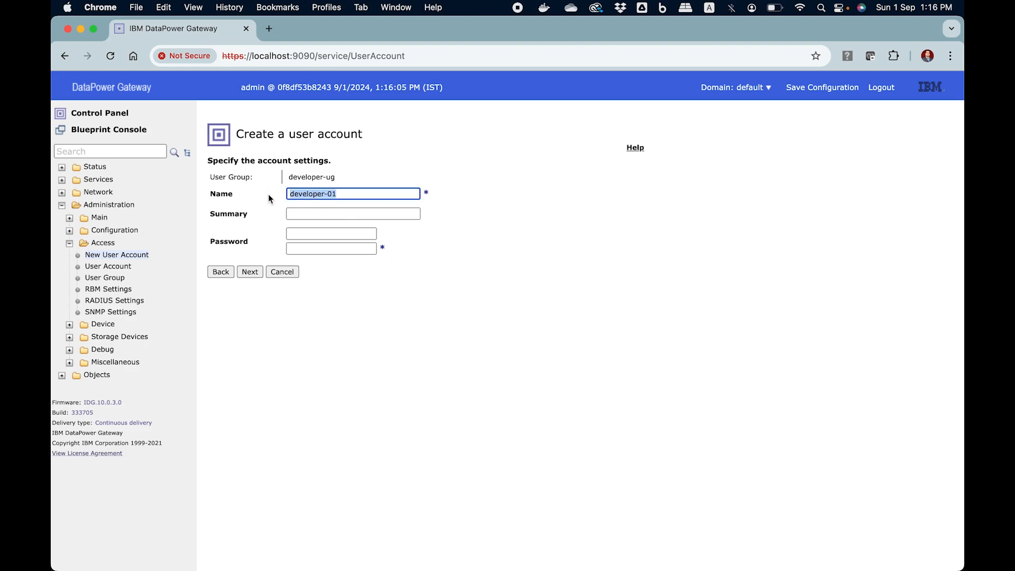
click(299, 232)
key(super+v)
click(307, 249)
key(super+v)
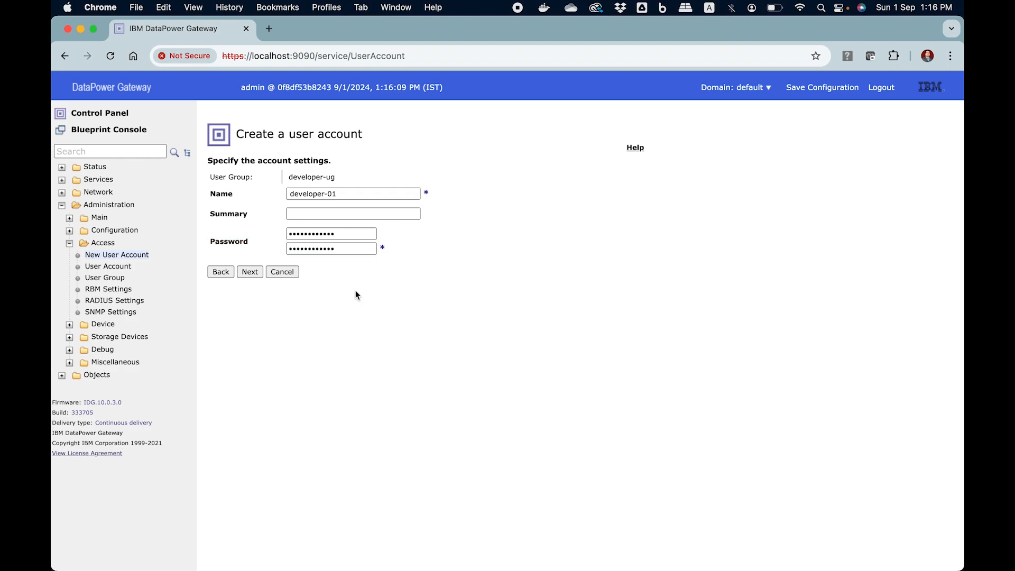
click(250, 273)
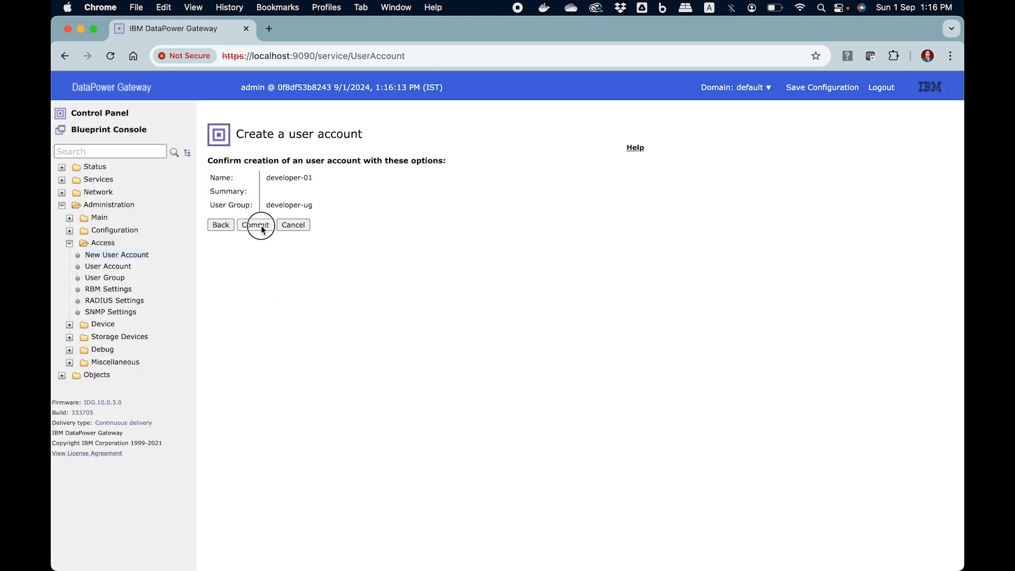
- Commit the developer-01 account and answer No to domain restriction for the next account
click(262, 225)
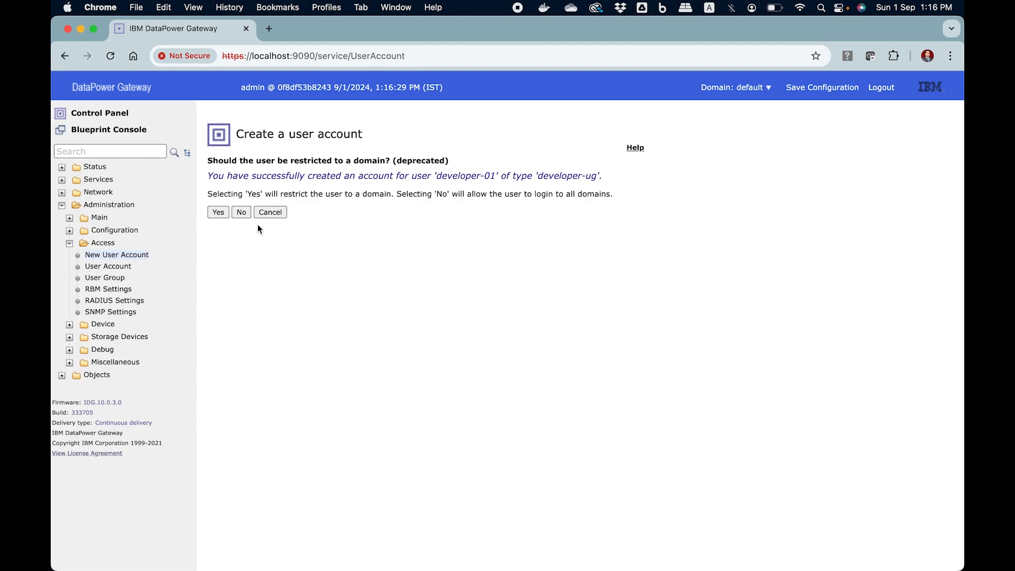
click(241, 213)
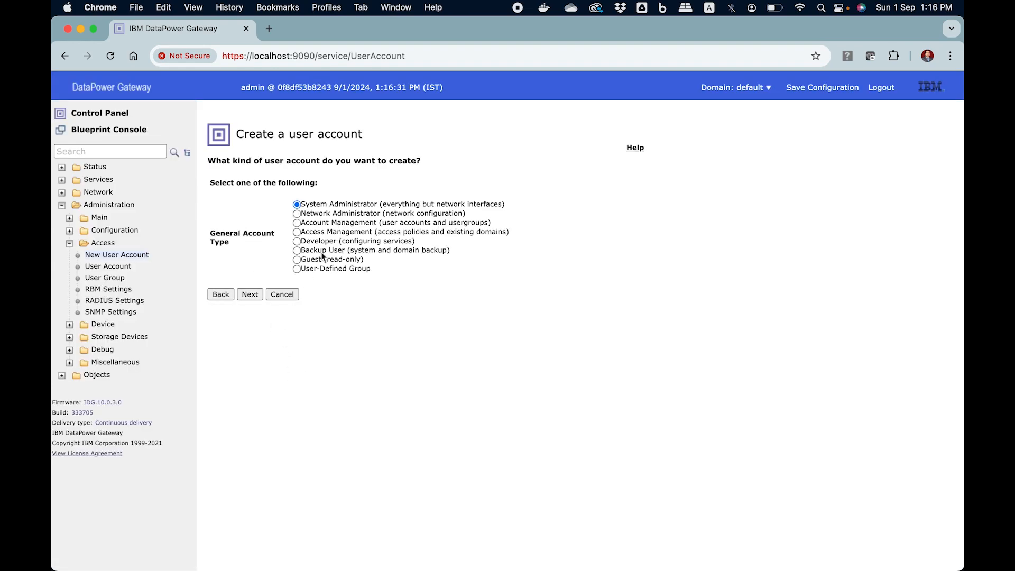
- Create a user-defined group named qa-ug and delete its default read-only access profile
click(297, 269)
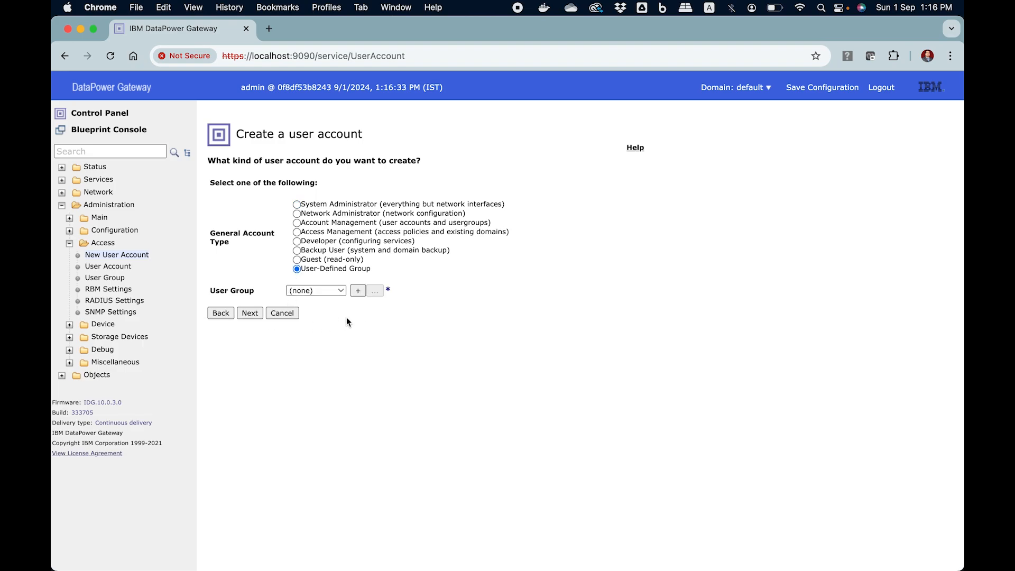
click(359, 291)
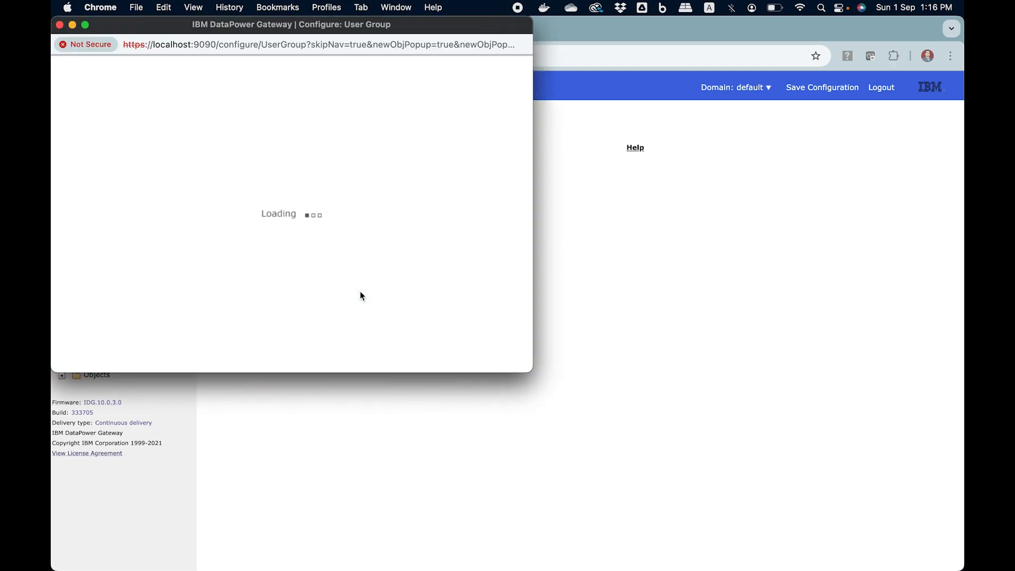
drag(419, 23, 679, 143)
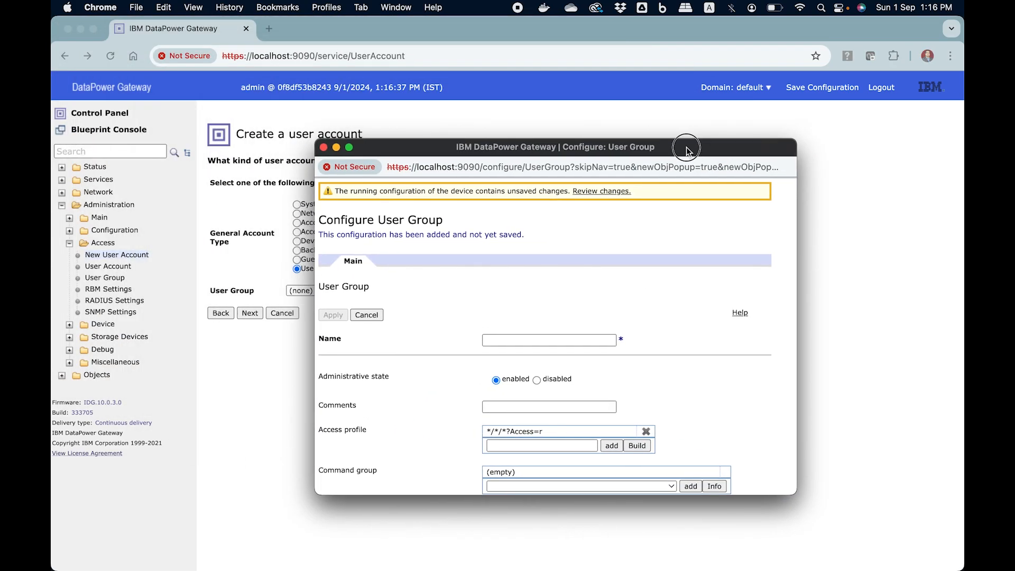
click(539, 337)
text(qa-ug)
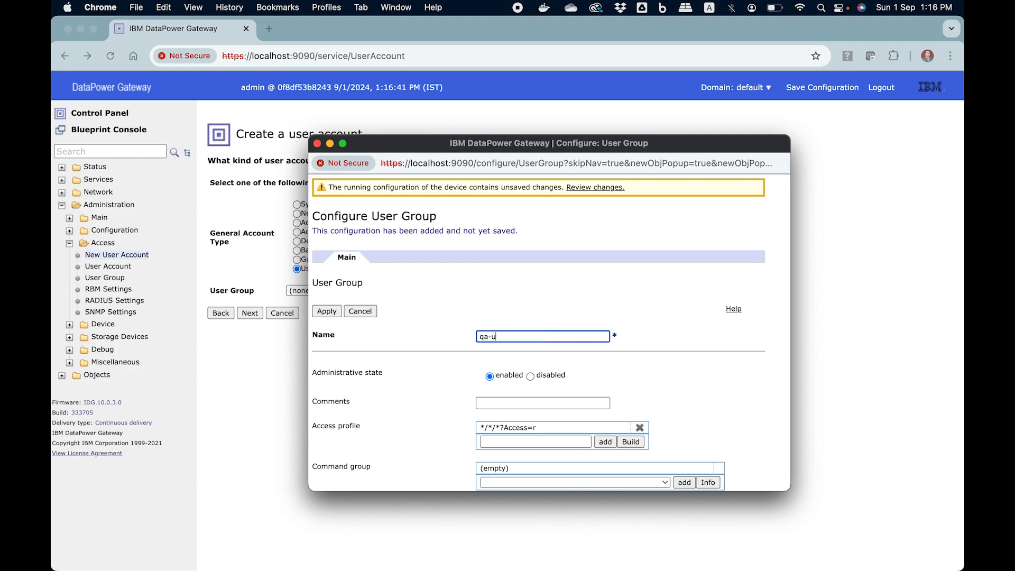
scroll(562, 414, down, 1)
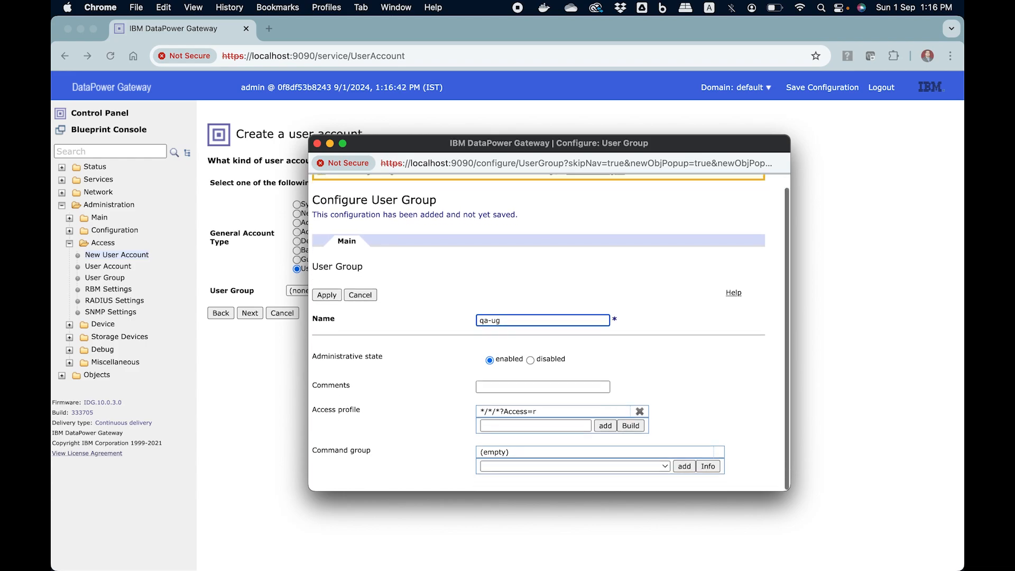
click(639, 415)
drag(568, 428, 486, 429)
key(BackSpace)
click(714, 380)
click(631, 429)
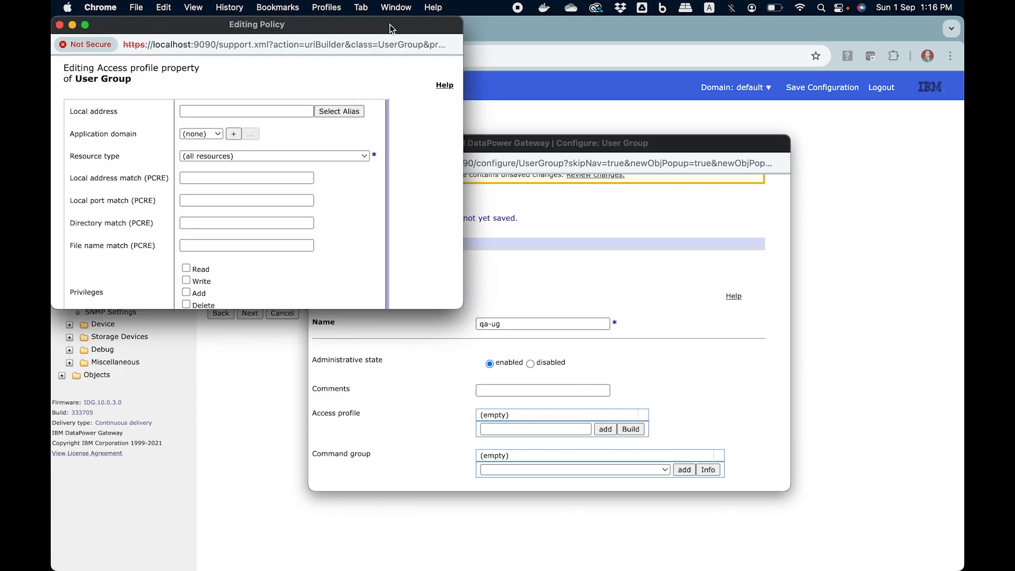
- Save a test-001 policy with Read, Write, Add, Delete and Execute for qa-ug
drag(382, 22, 557, 132)
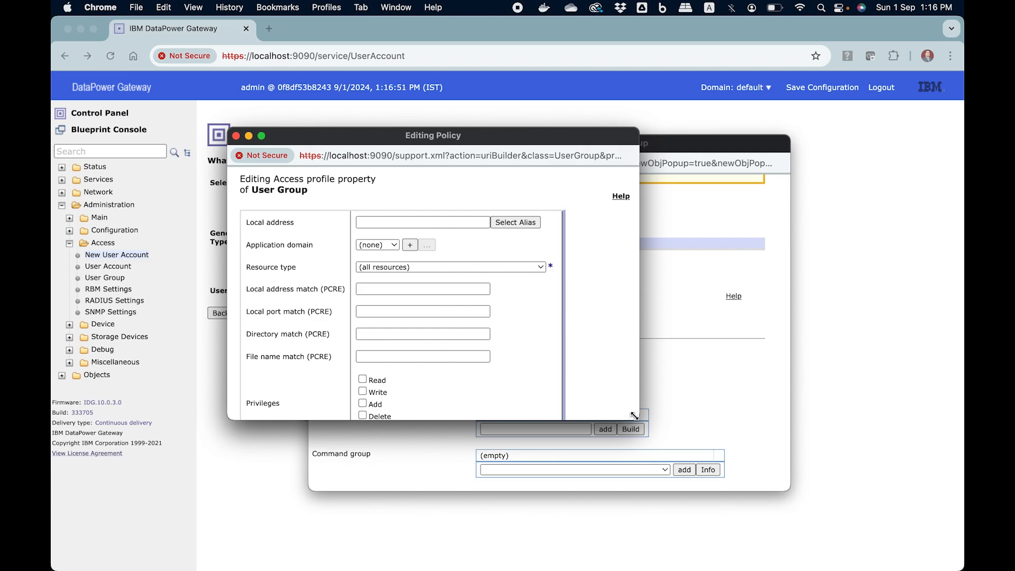
drag(634, 416, 725, 449)
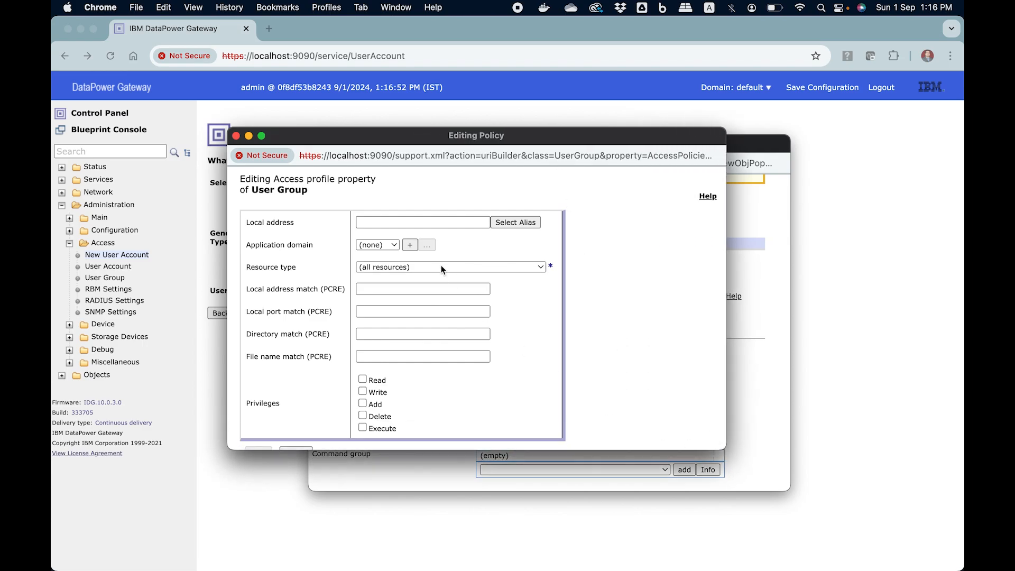
click(395, 246)
click(391, 281)
scroll(449, 244, down, 2)
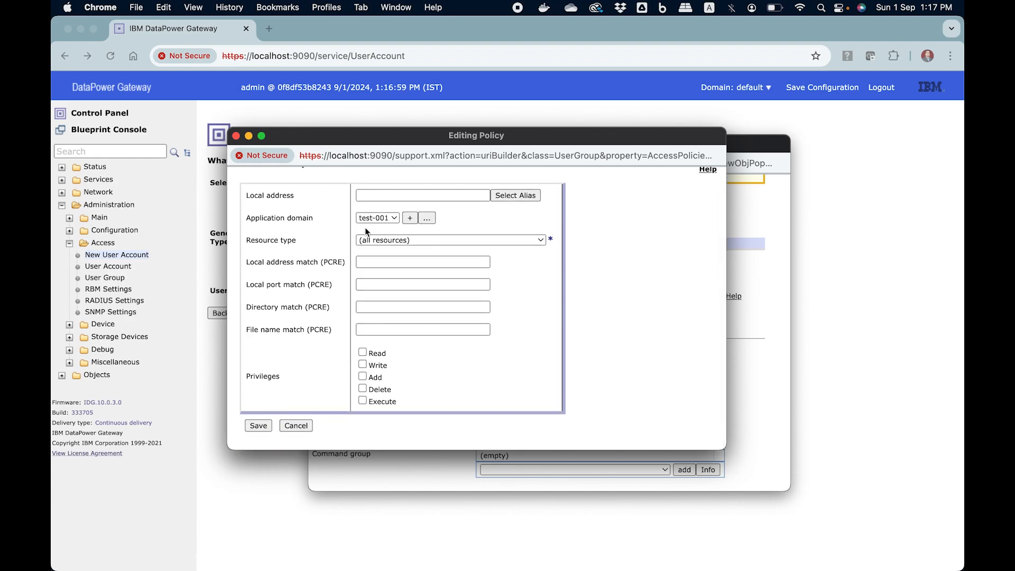
click(363, 352)
click(362, 364)
click(363, 376)
click(363, 389)
click(363, 401)
click(258, 425)
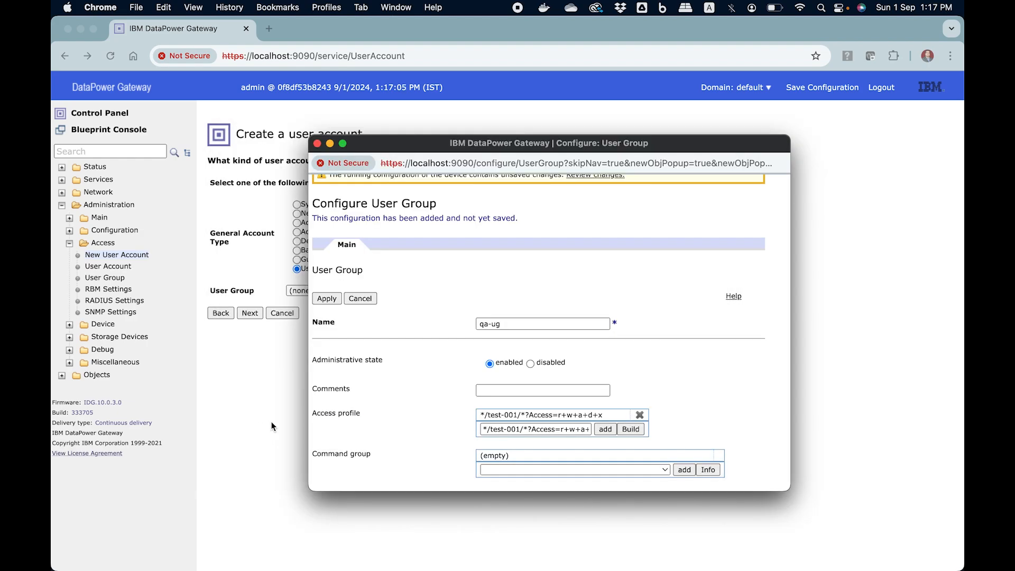
- Save qa-ug, then enter account name qa-01 and the pasted password in both fields
click(333, 300)
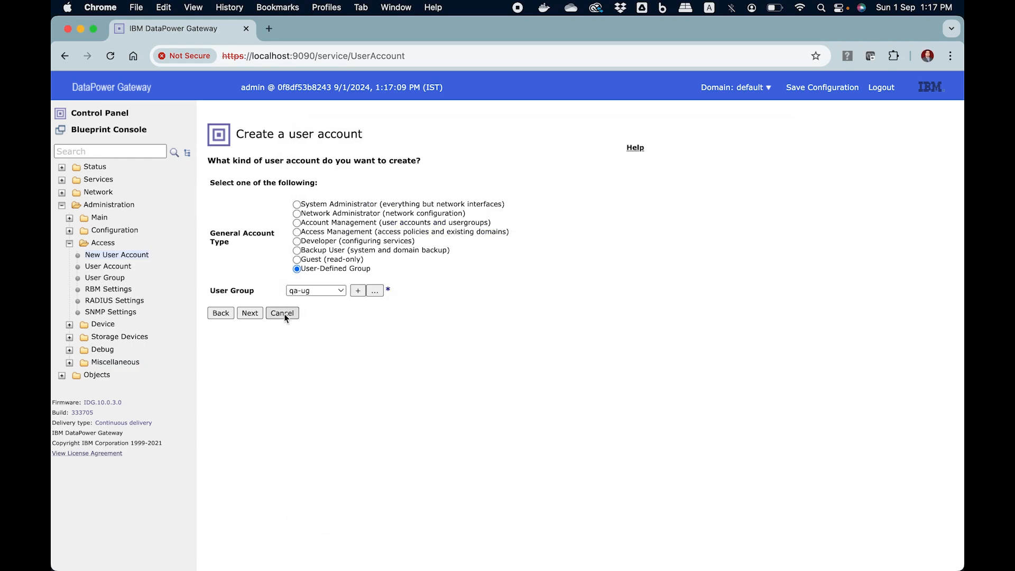
click(256, 313)
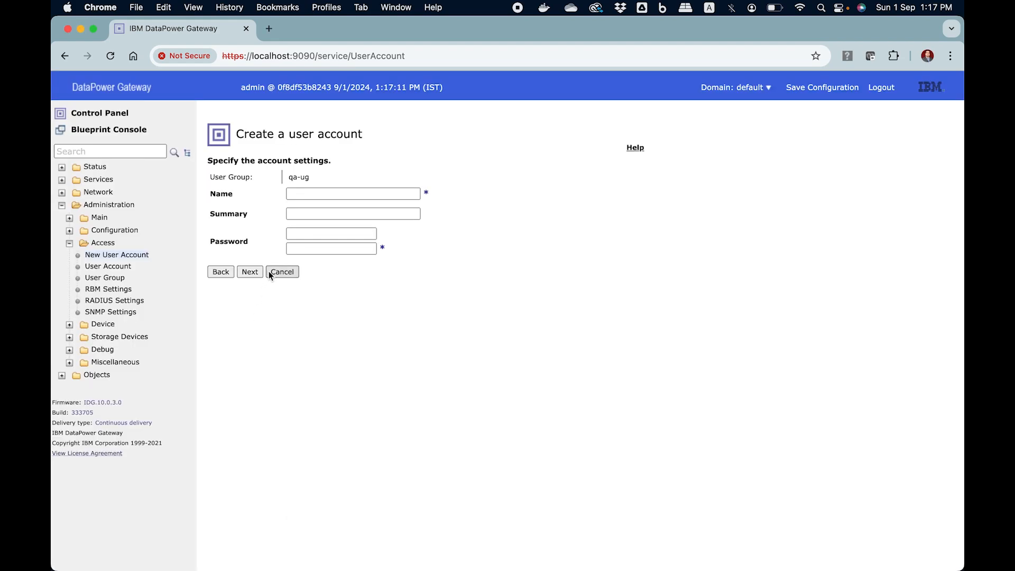
click(313, 197)
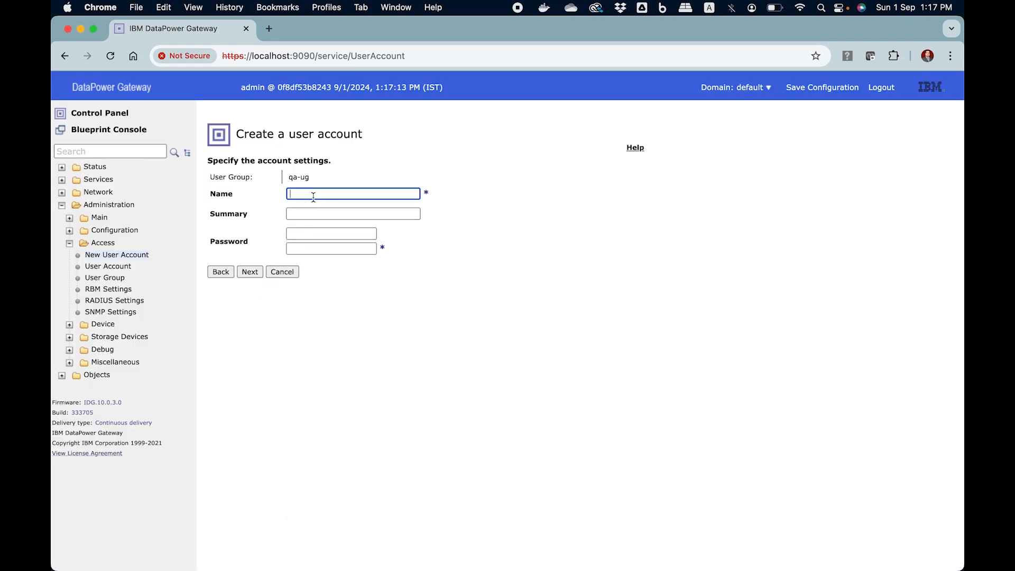
text(qa-01)
key(super+a)
click(294, 233)
key(super+v)
click(309, 249)
key(super+v)
click(348, 288)
click(254, 270)
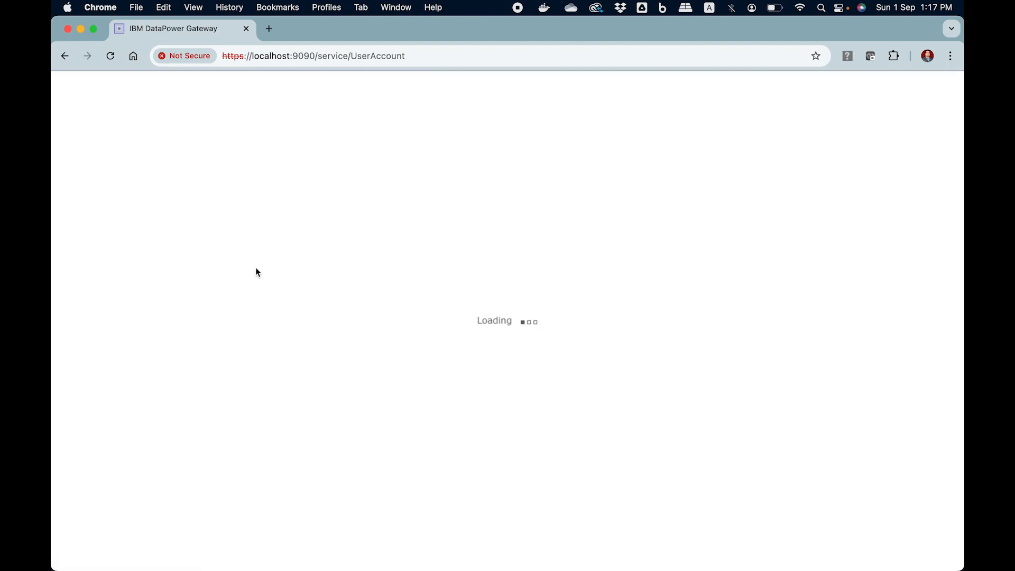
- Commit qa-01, and after the too-short password error return to the account settings
click(263, 224)
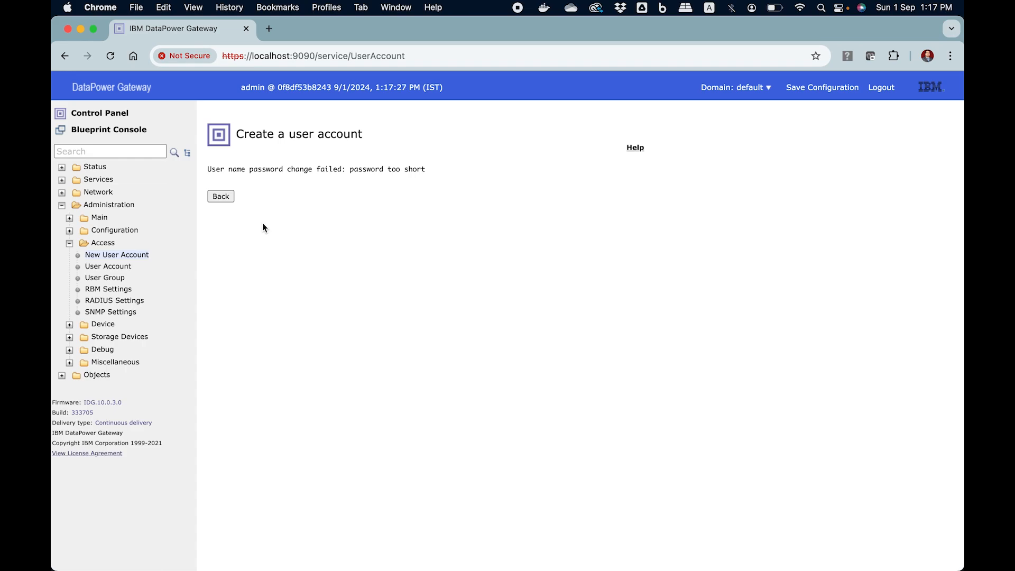
click(221, 196)
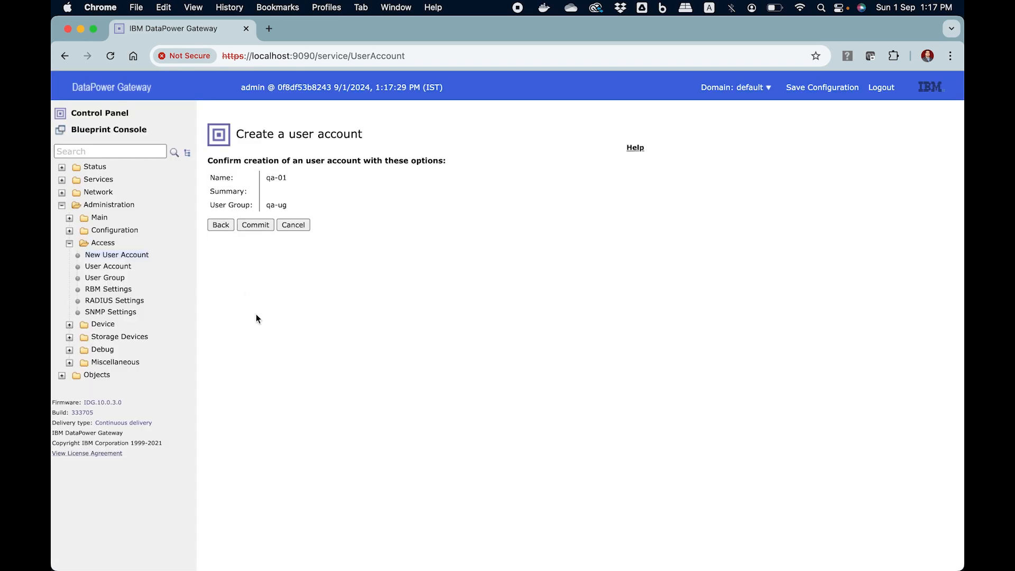
click(221, 224)
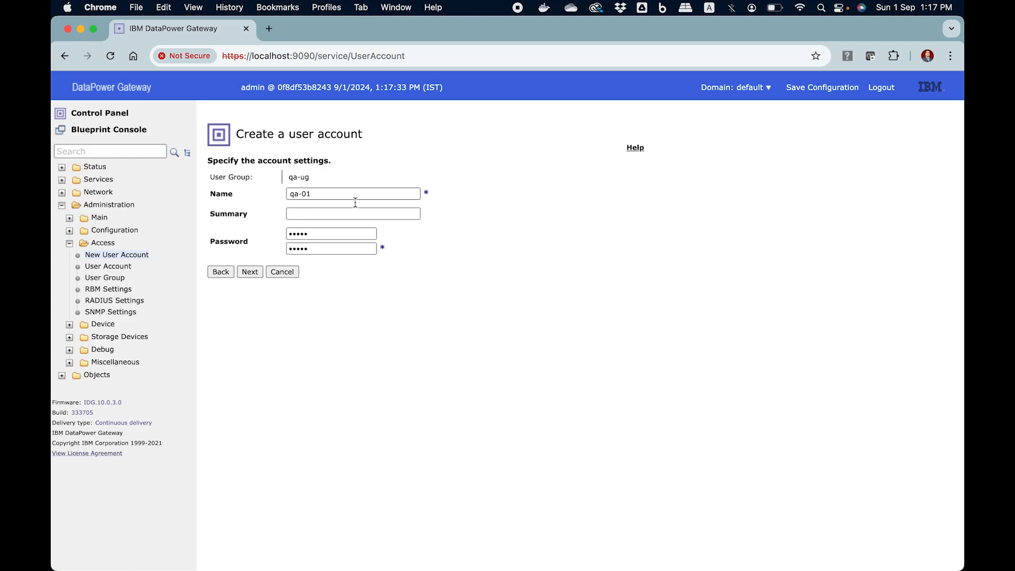
mouse_move(373, 555)
click(330, 539)
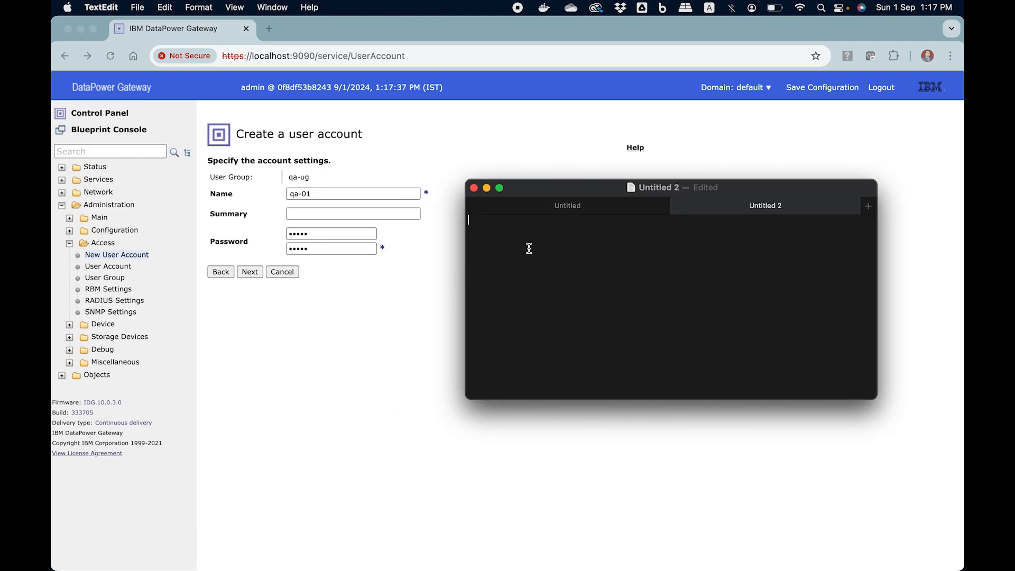
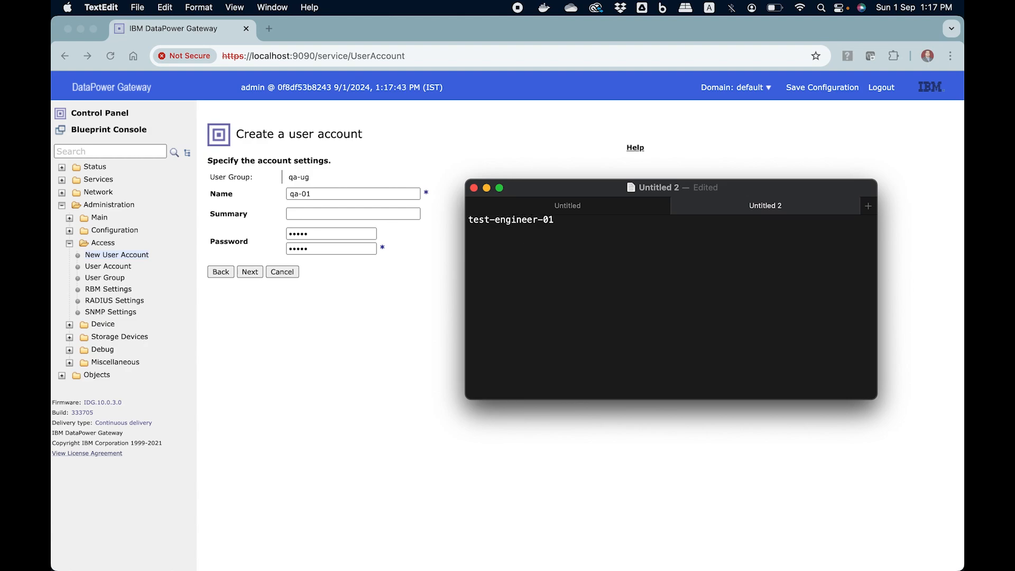
- Draft the longer qa-01 password in TextEdit and copy it
key(super+a)
key(super+c)
- Paste the longer password into both qa-01 password fields and continue to the confirmation step
click(340, 233)
double_click(340, 232)
key(super+v)
click(334, 253)
double_click(334, 255)
key(super+v)
click(339, 296)
click(251, 272)
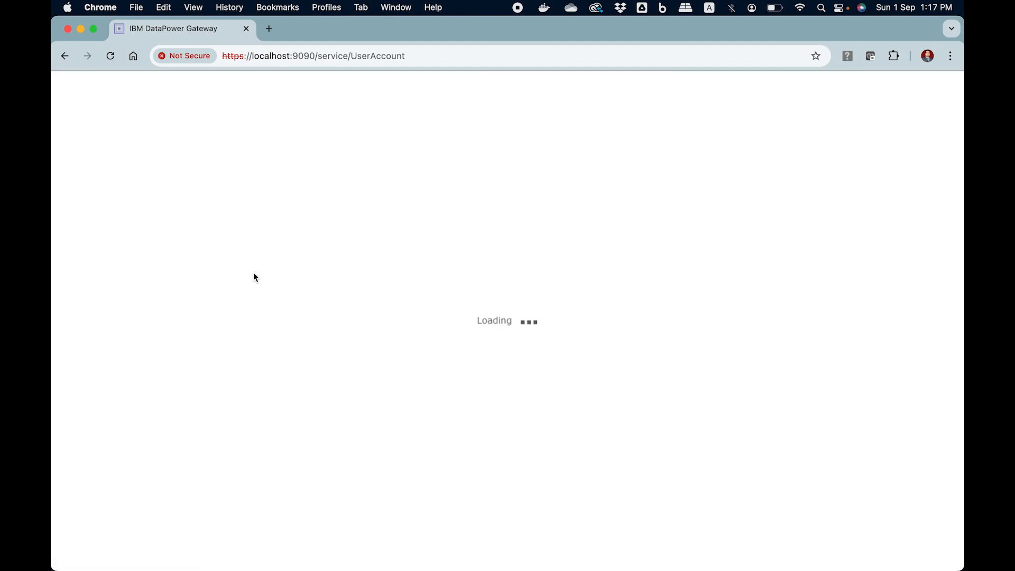
- Create qa-01 without a domain restriction, save the running configuration, and open the user account list
click(255, 225)
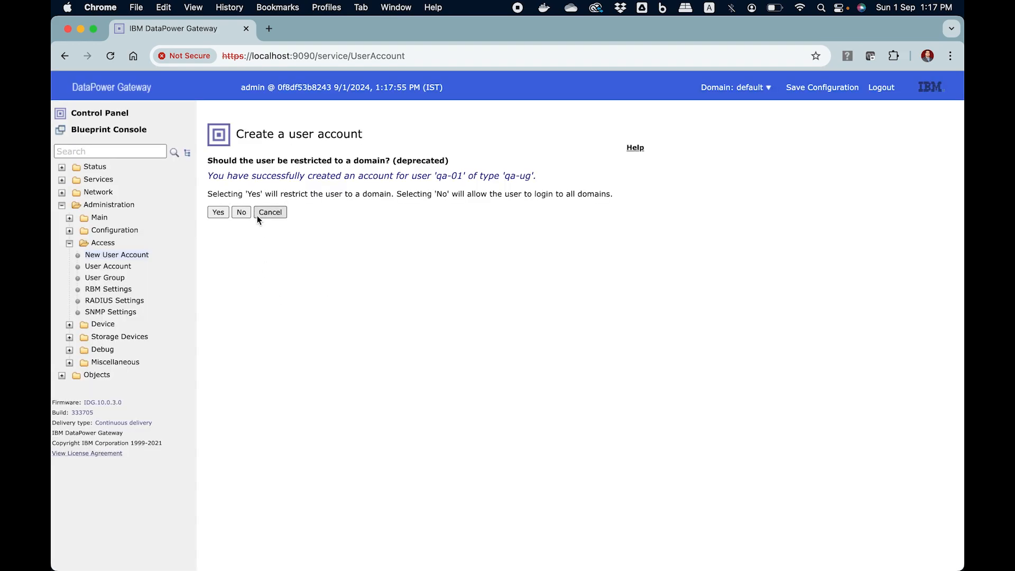
click(266, 212)
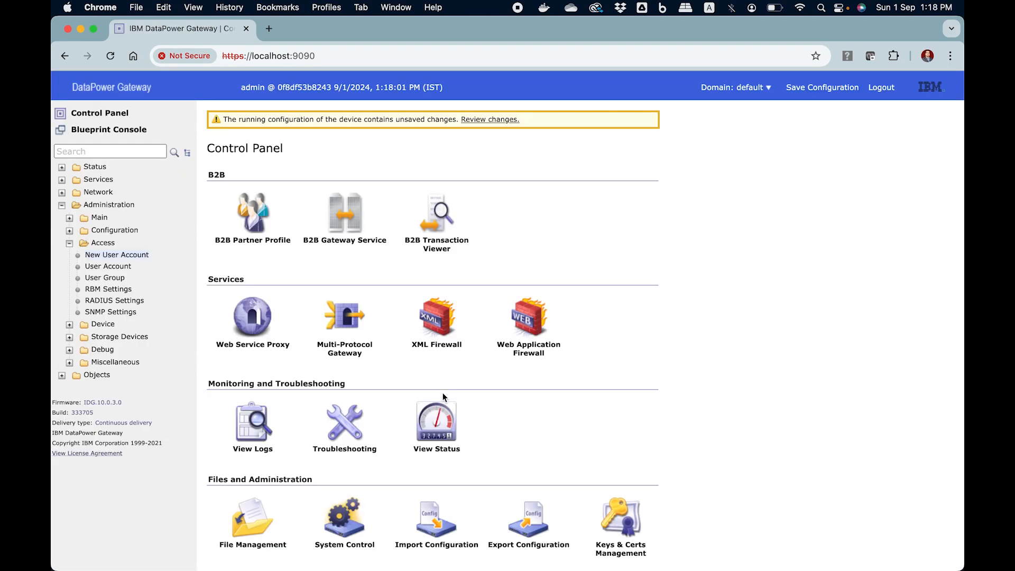
click(813, 88)
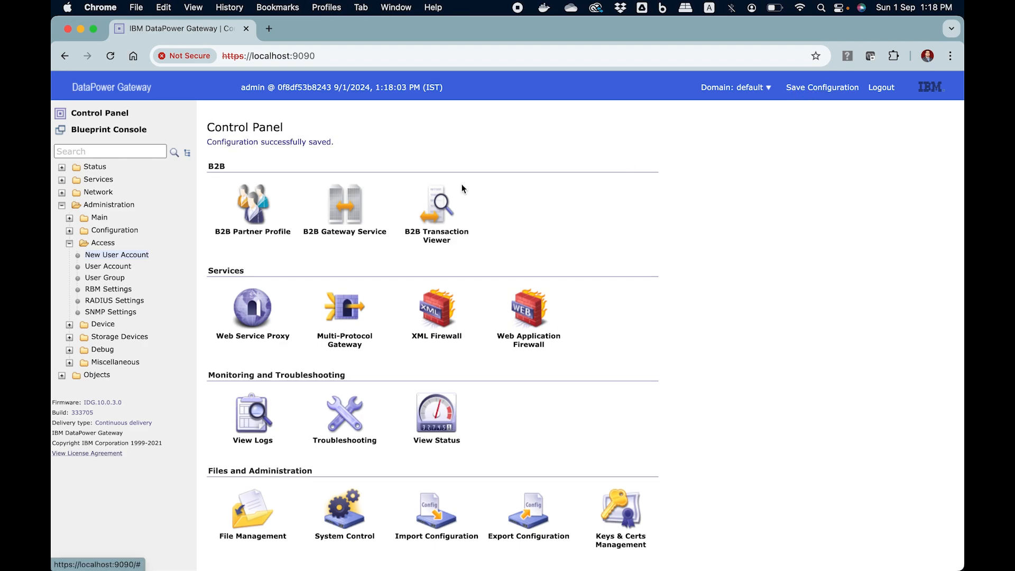
click(116, 268)
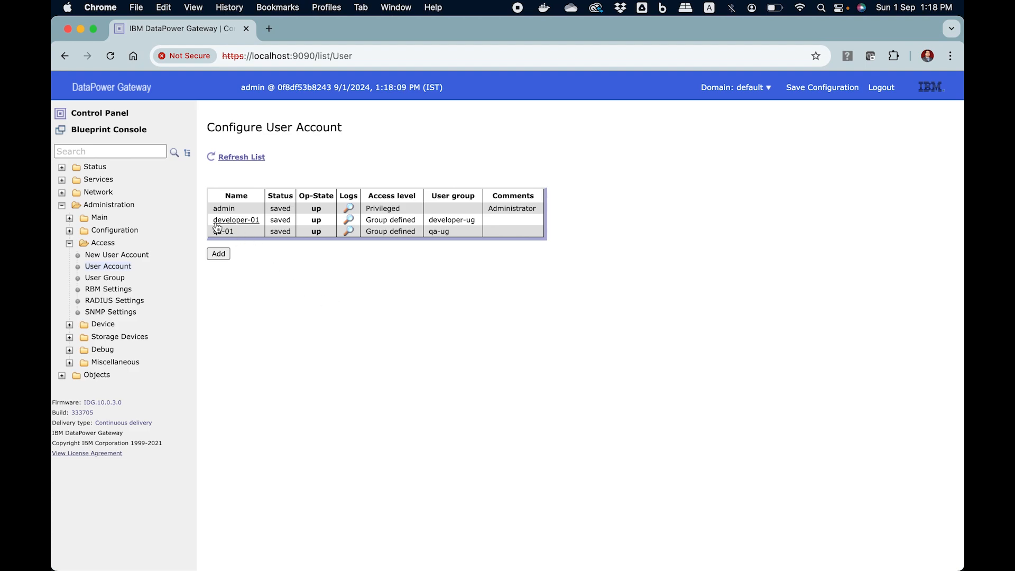
- Paste the developer-01 account name twice on new lines in the TextEdit notes
drag(213, 220, 259, 221)
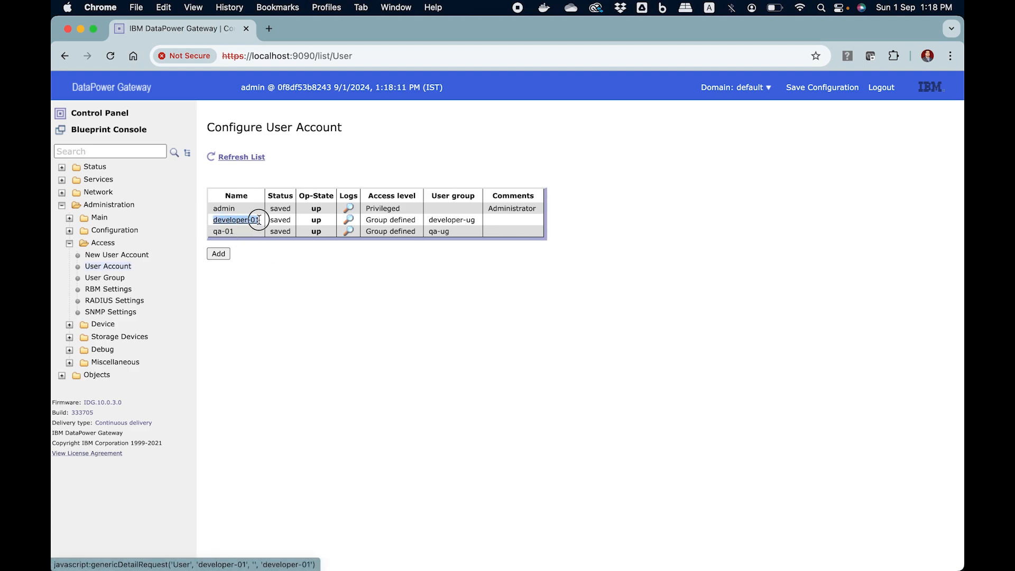
click(328, 534)
key(Return)
key(Return)
key(super+v)
key(Return)
key(super+v)
key(Return)
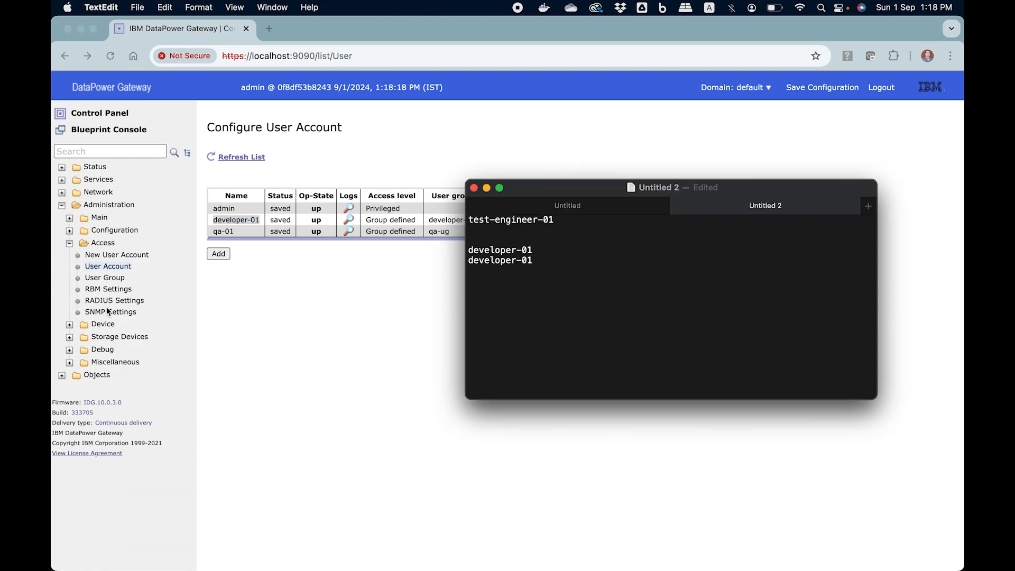
- Open the qa-01 account's configuration from the user account list
click(239, 233)
click(225, 235)
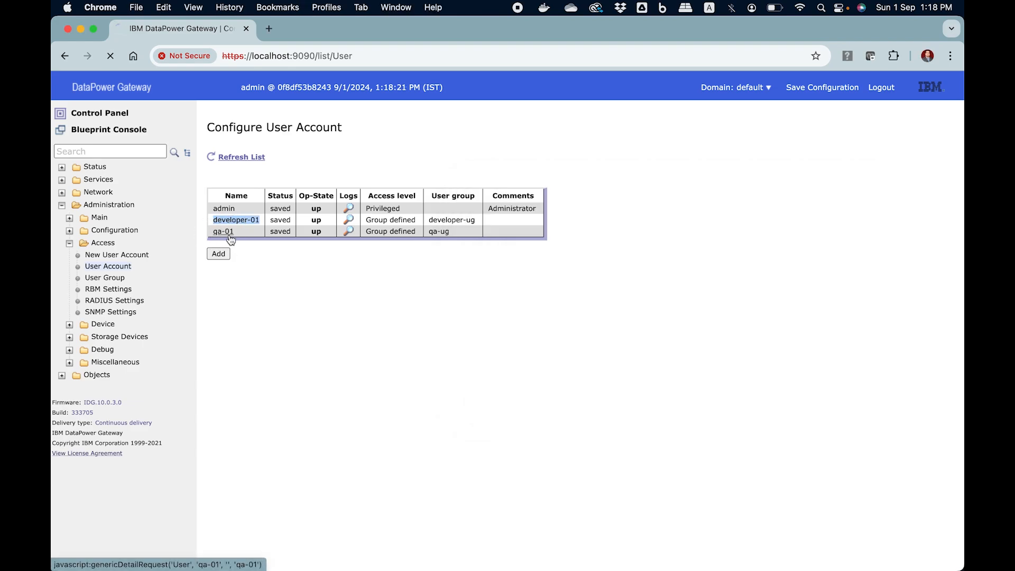
click(219, 233)
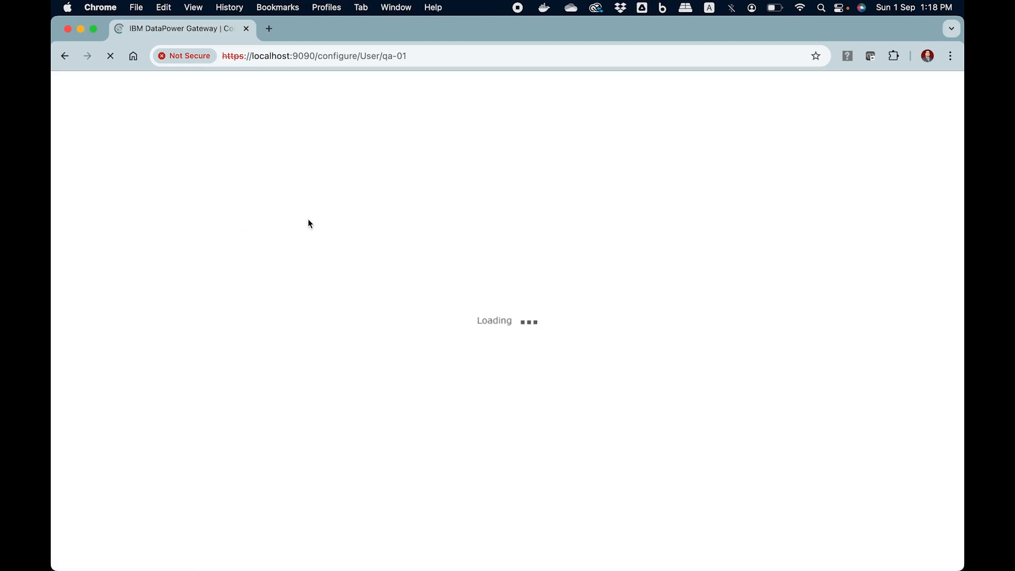
- Copy the qa-01 account name from the page heading into the notes
drag(274, 182, 299, 182)
key(super+c)
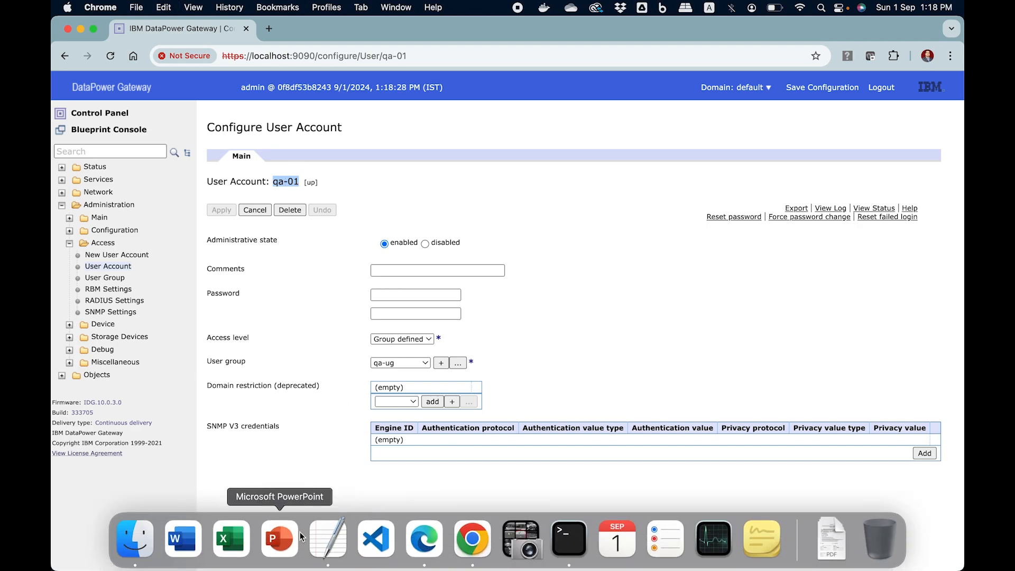
click(328, 539)
key(super+v)
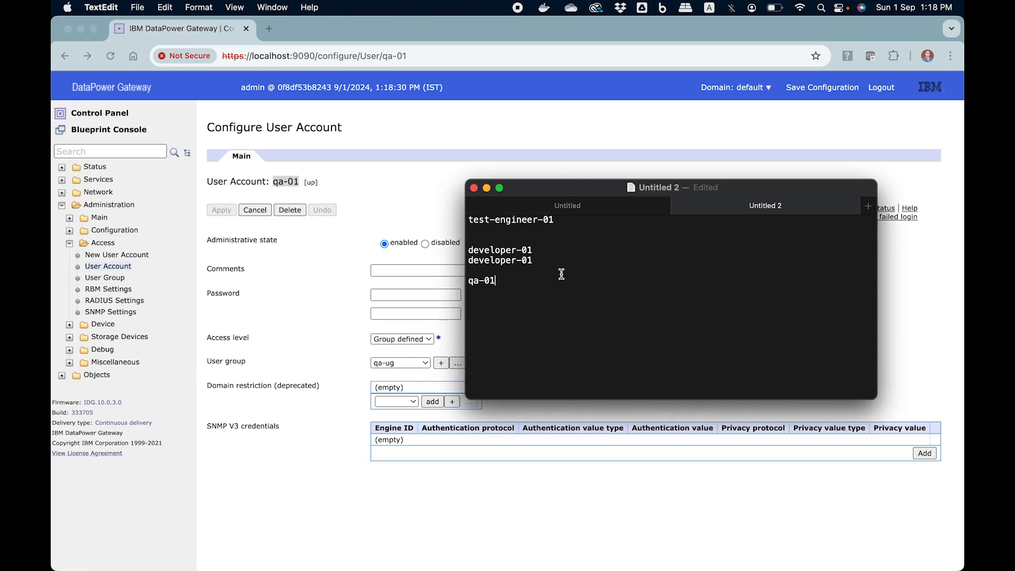
- Copy the first-line password onto a new line below qa-01 in the notes
drag(555, 220, 457, 220)
key(super+c)
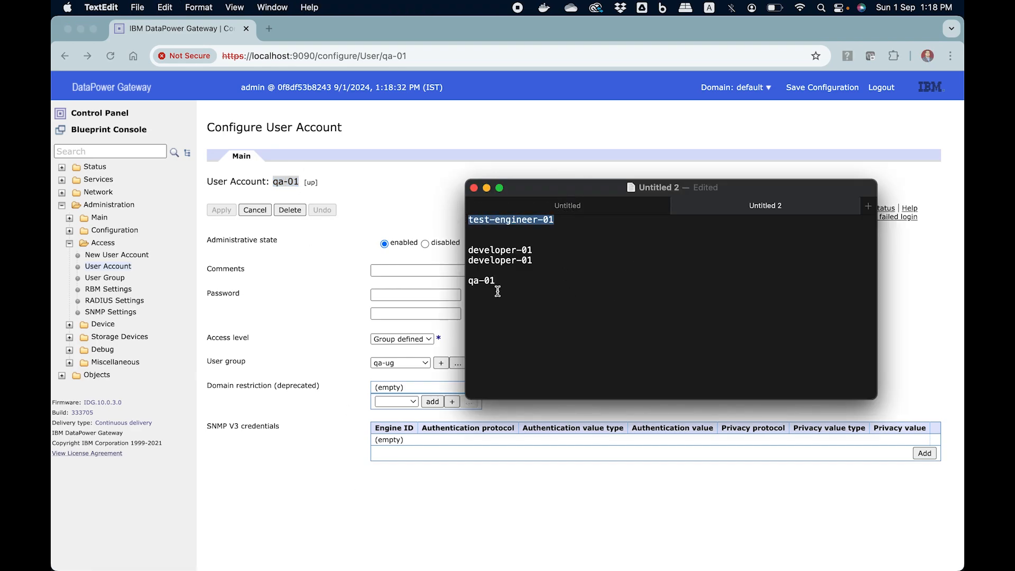
click(518, 307)
key(Return)
key(super+v)
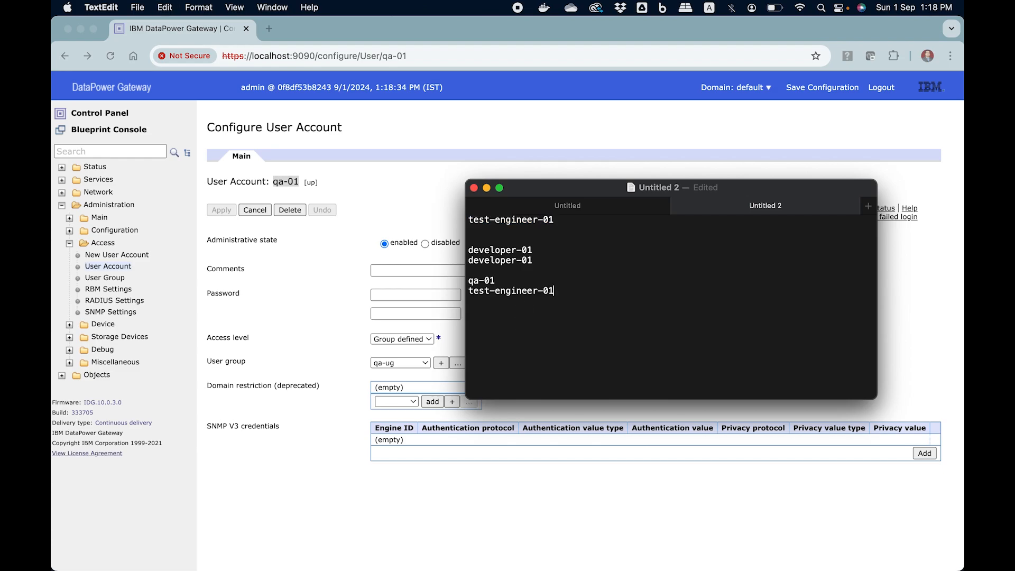
click(482, 504)
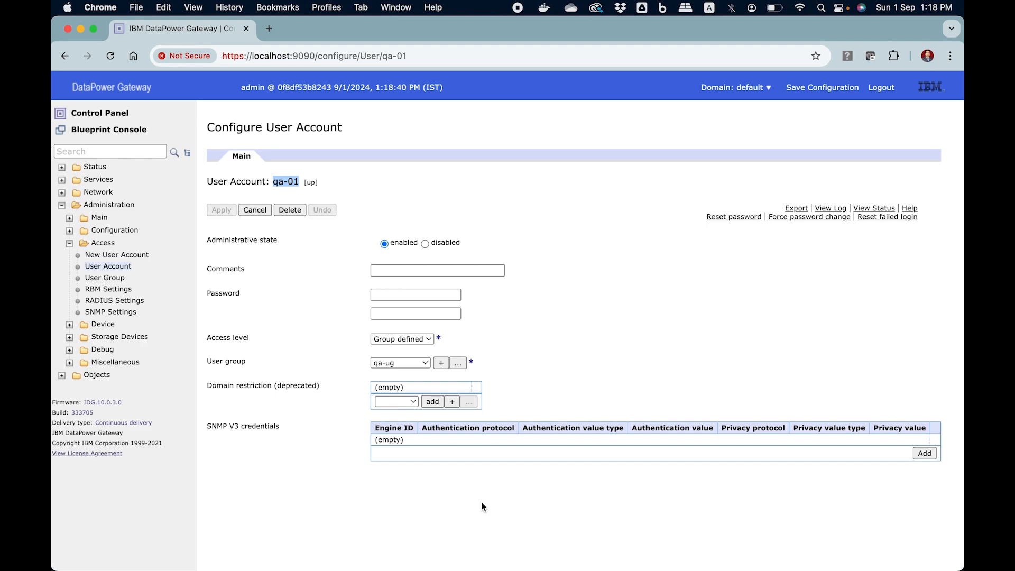
- Return to the User Account list and log out of the admin session, confirming with OK
click(308, 129)
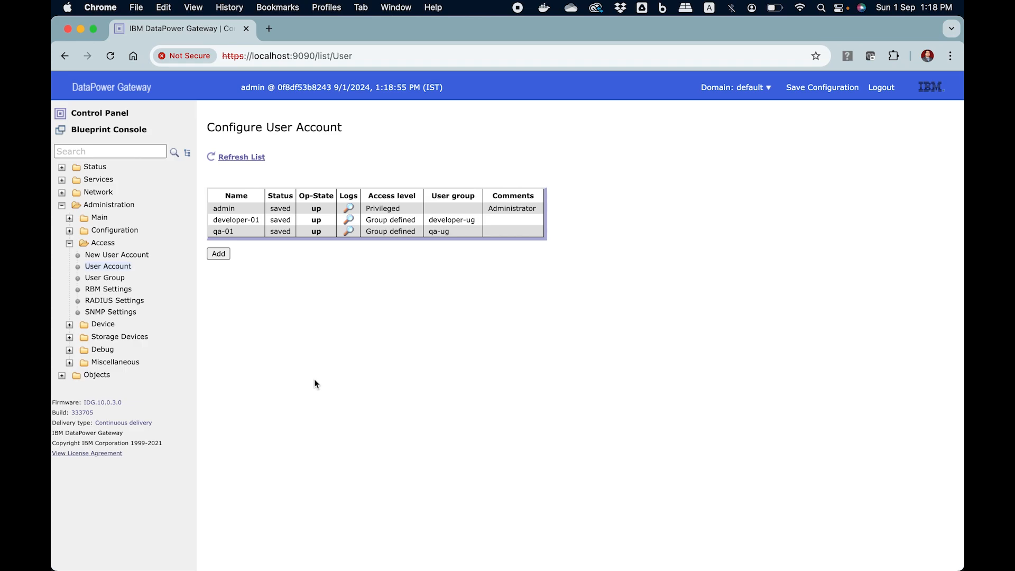
click(877, 89)
click(622, 143)
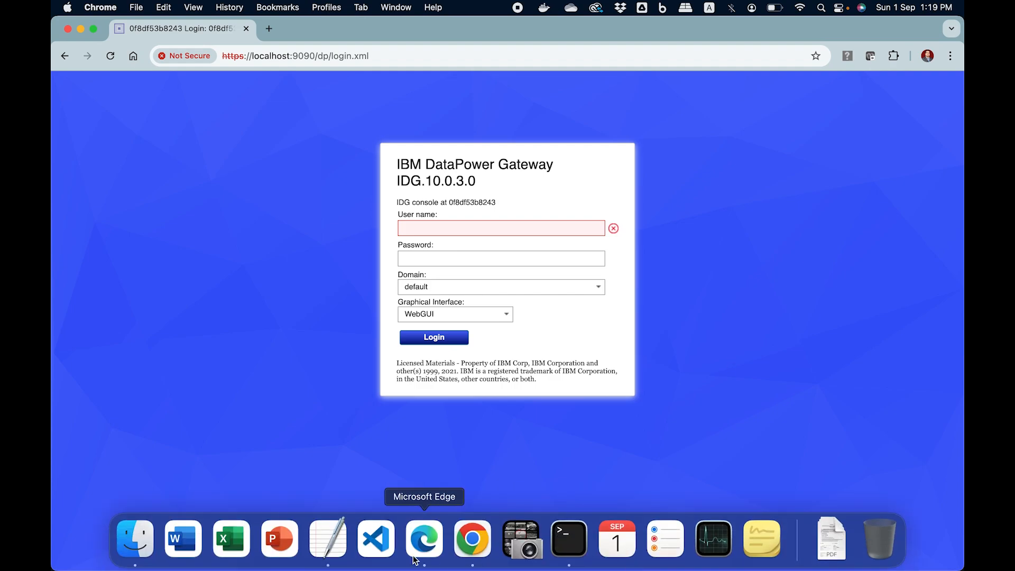
- Fill the login form with qa-01 and its password copied from the notes
click(324, 554)
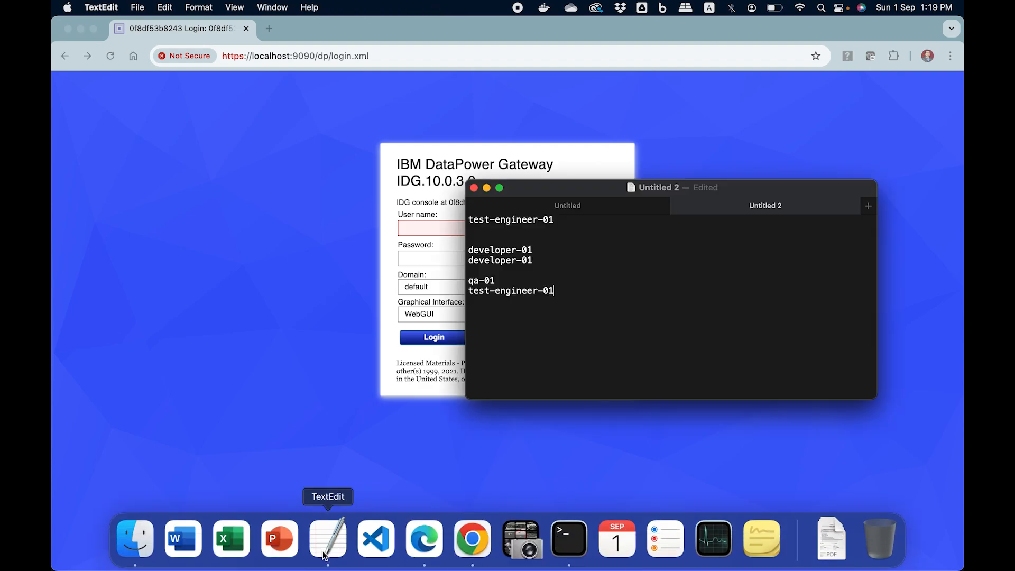
click(493, 280)
double_click(492, 281)
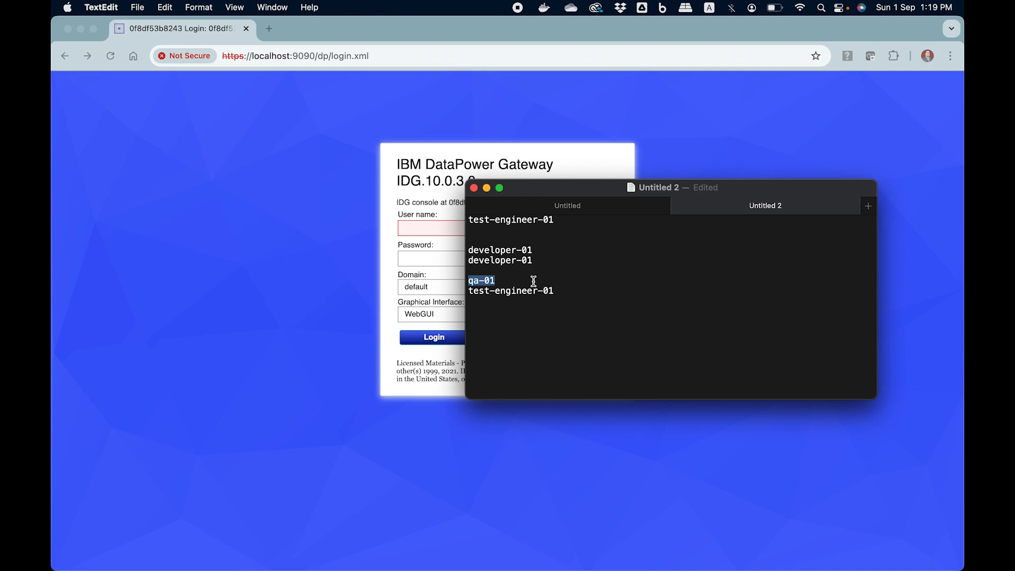
key(super+c)
click(413, 230)
key(super+v)
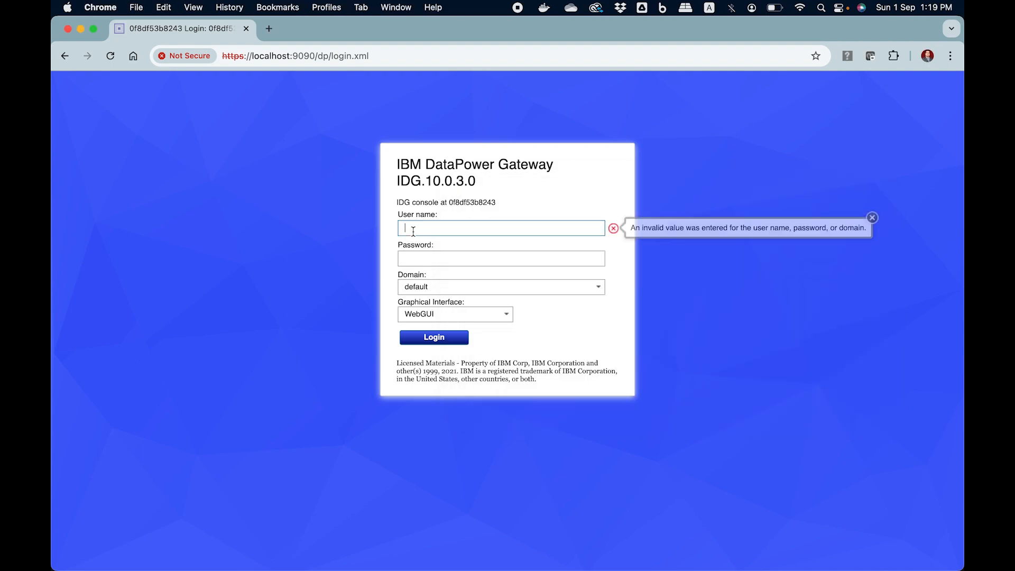
key(super+Tab)
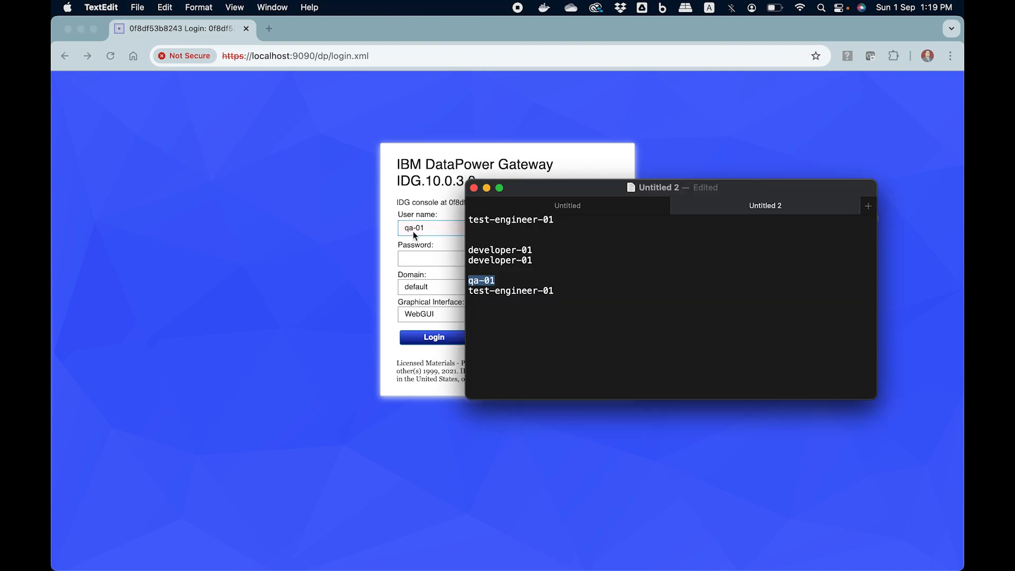
drag(555, 291, 461, 294)
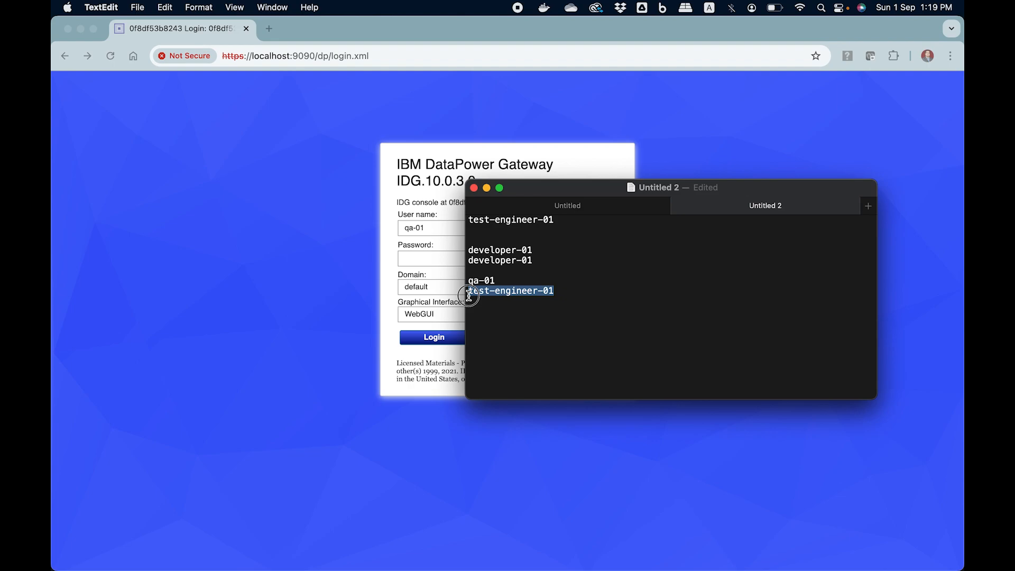
key(super+c)
key(super+Tab)
click(422, 258)
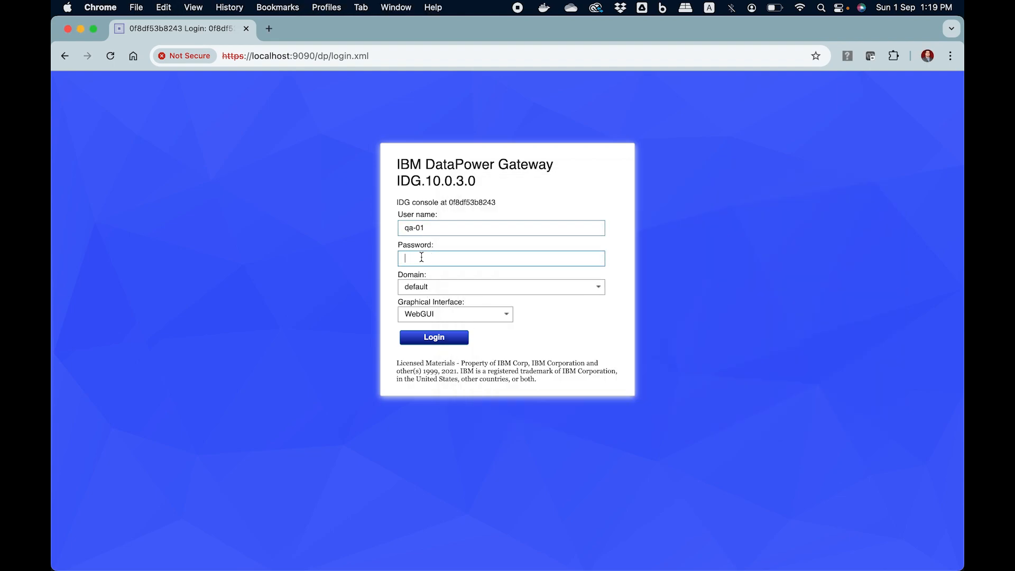
key(super+v)
- Try logging in to the dev-001 domain
click(672, 278)
click(597, 290)
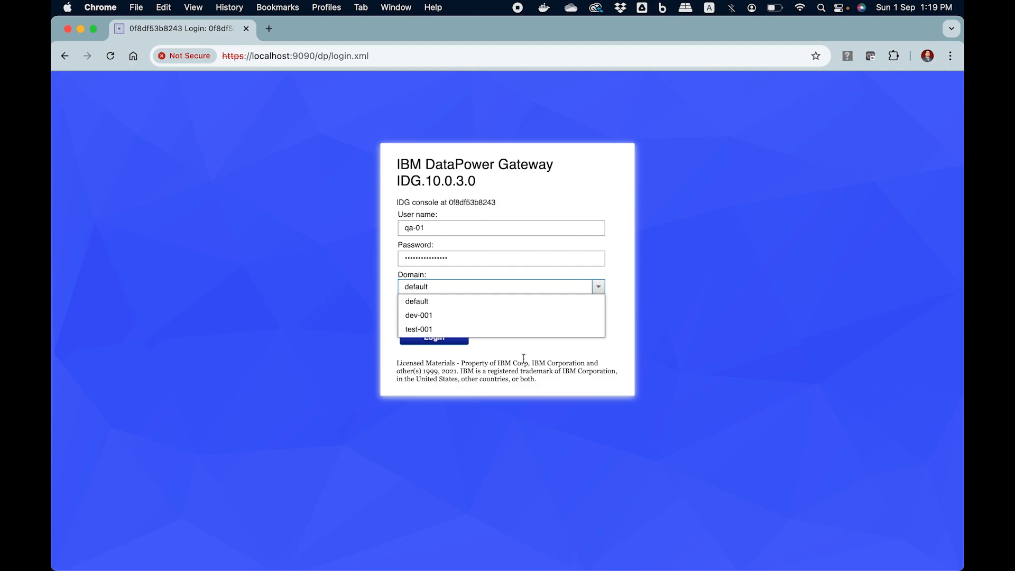
click(426, 316)
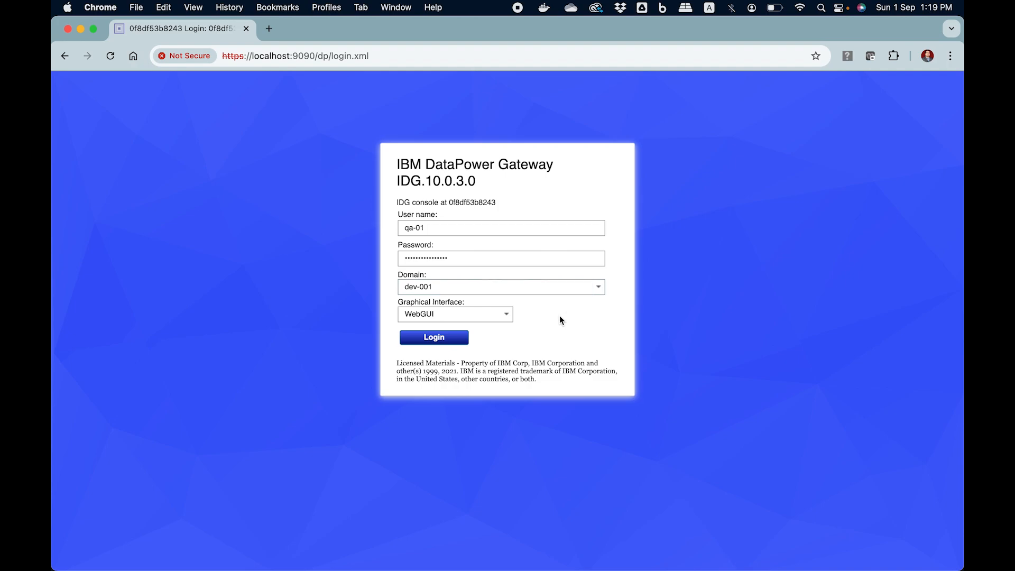
click(452, 341)
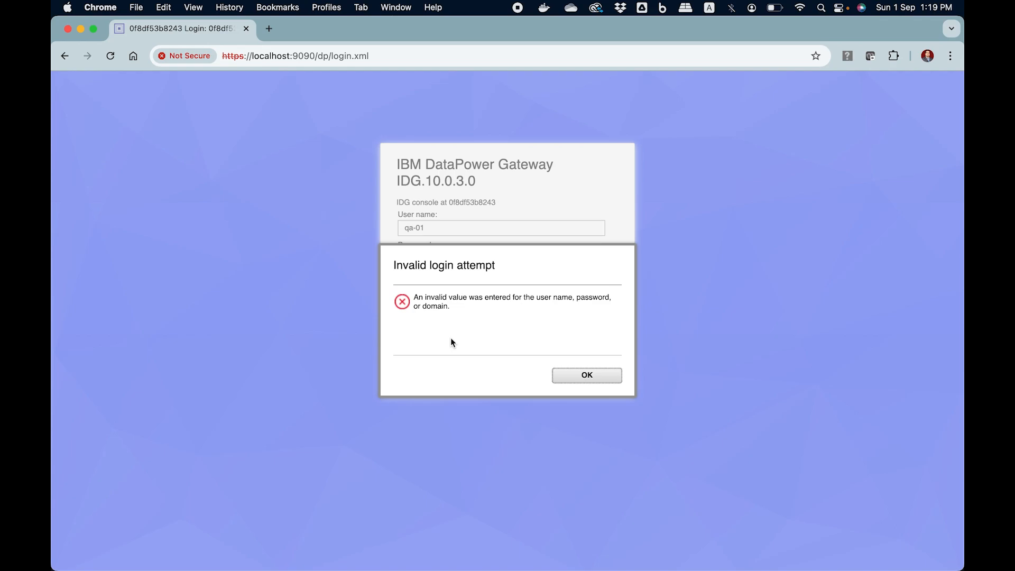
- Dismiss the invalid login error and log in to the test-001 domain instead
drag(418, 297, 540, 295)
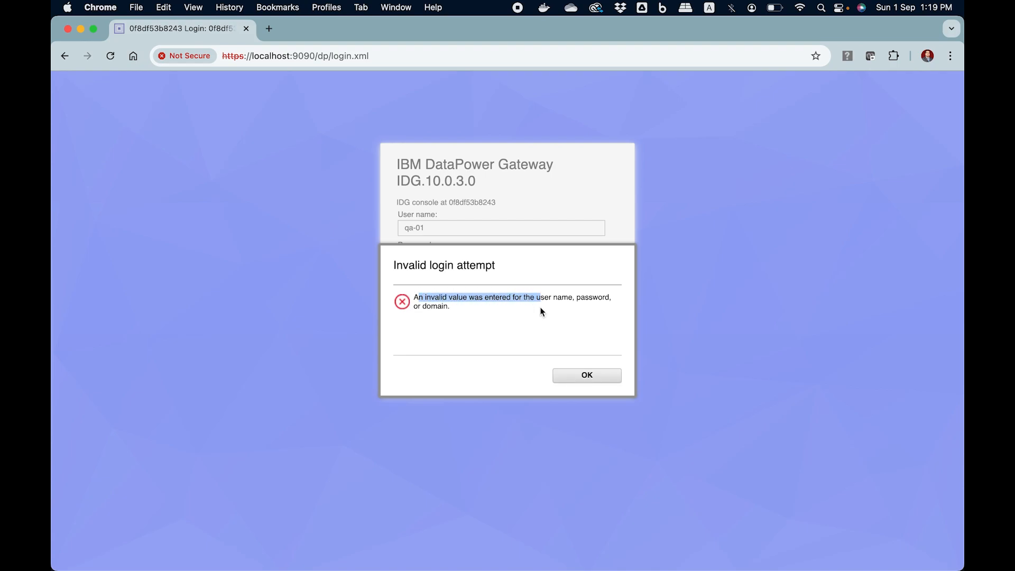
click(590, 377)
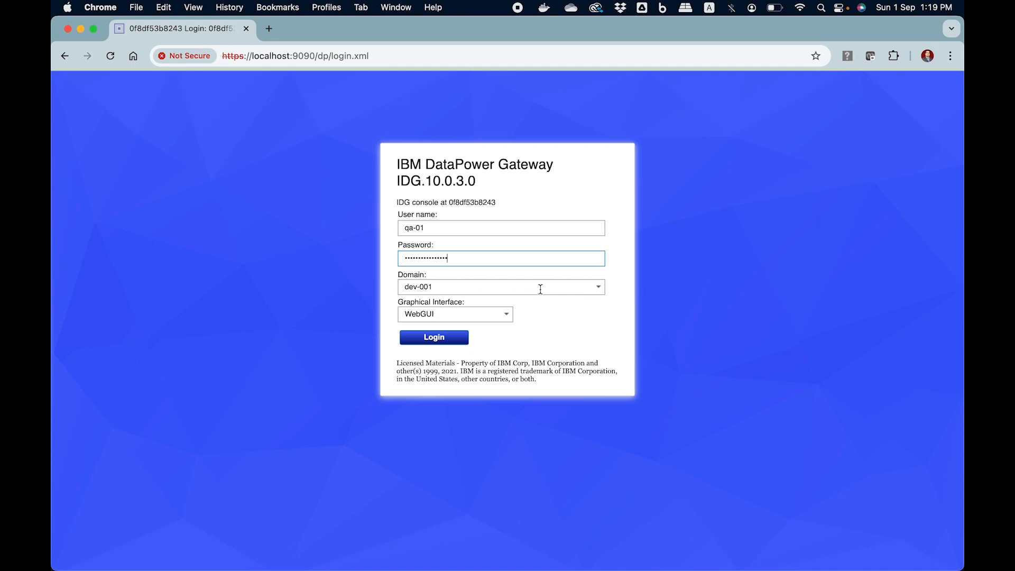
click(597, 287)
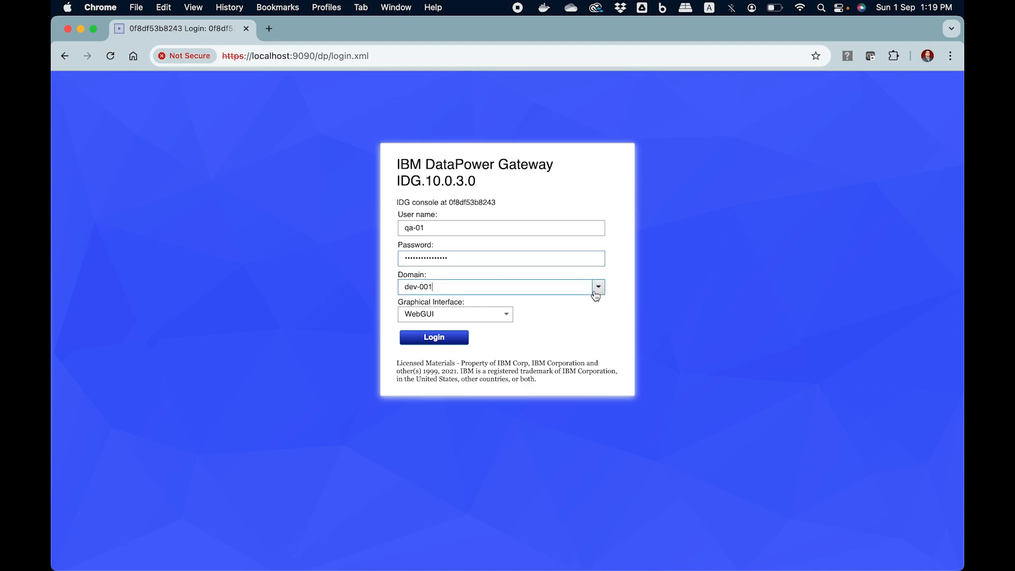
click(474, 329)
click(455, 342)
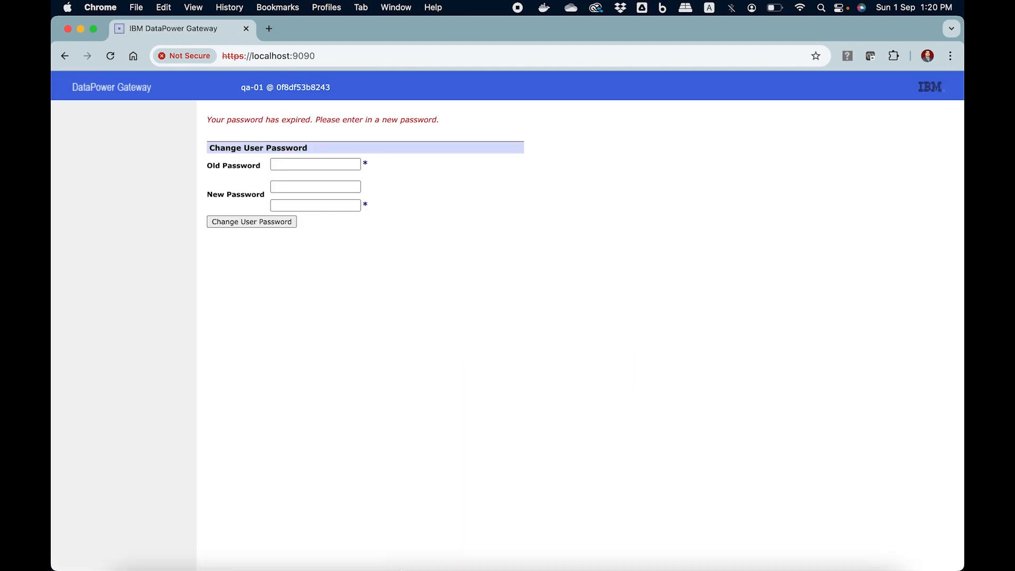
- Paste the old password from the notes into the password change form
click(334, 554)
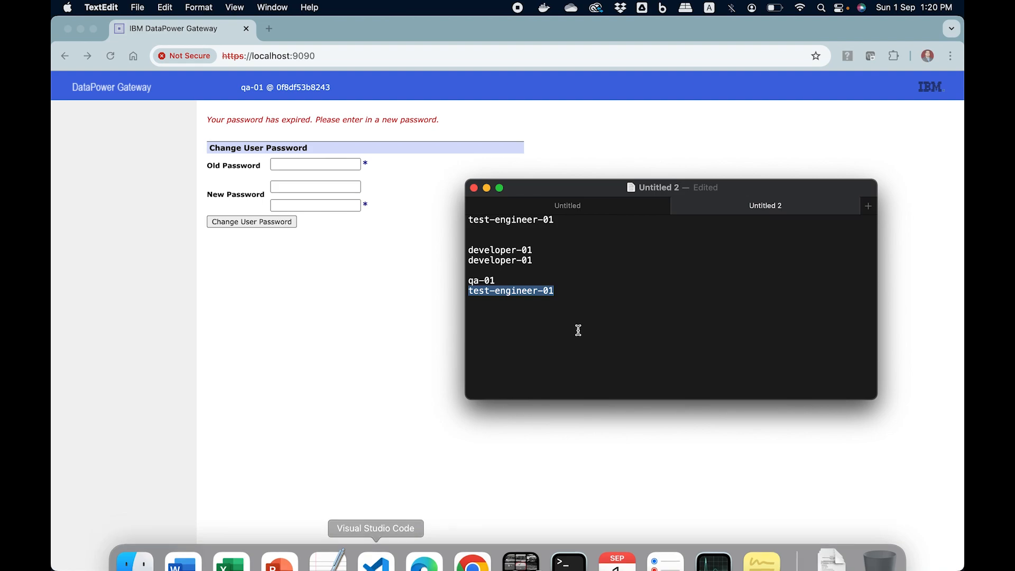
click(572, 292)
drag(572, 292, 468, 291)
key(super+c)
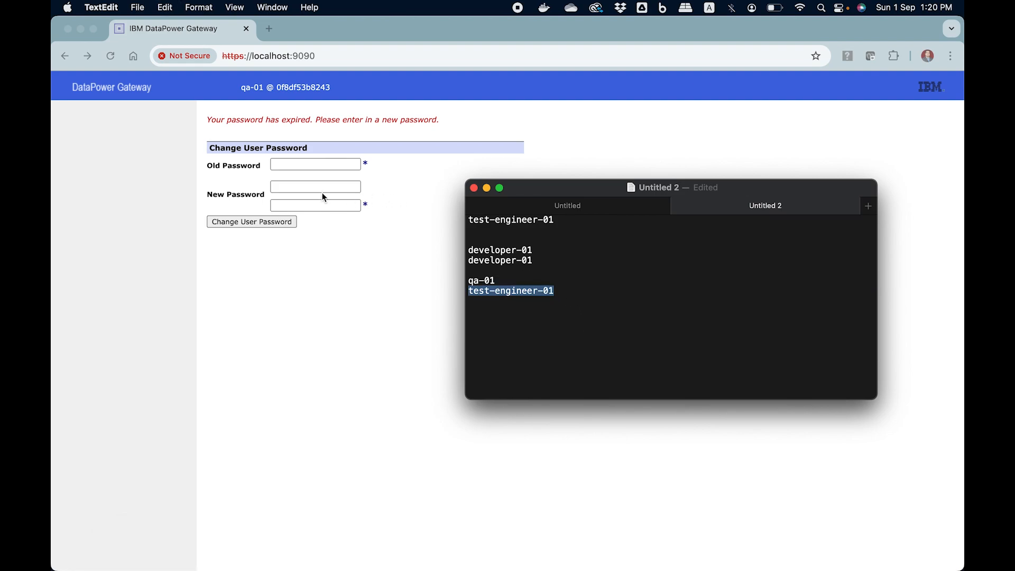
click(315, 164)
key(super+v)
- Edit the password in the notes to create the new one and select it
key(super+Tab)
click(572, 286)
key(BackSpace)
text(2)
key(shift+Up)
key(shift+Right)
- Enter the new password twice, submit and confirm the change, then close the success message
click(347, 192)
click(346, 186)
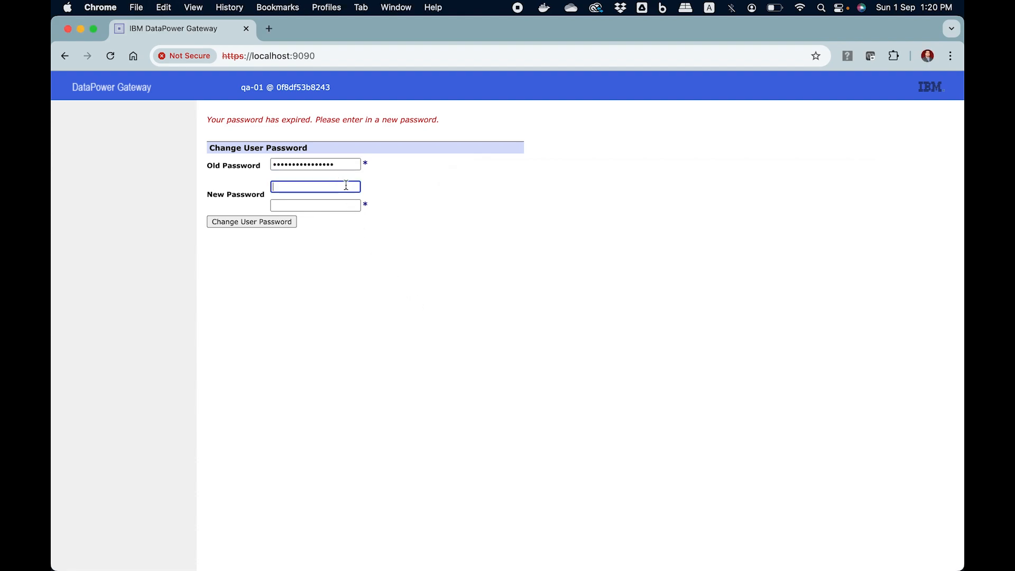
key(super+v)
click(336, 206)
key(super+v)
click(266, 221)
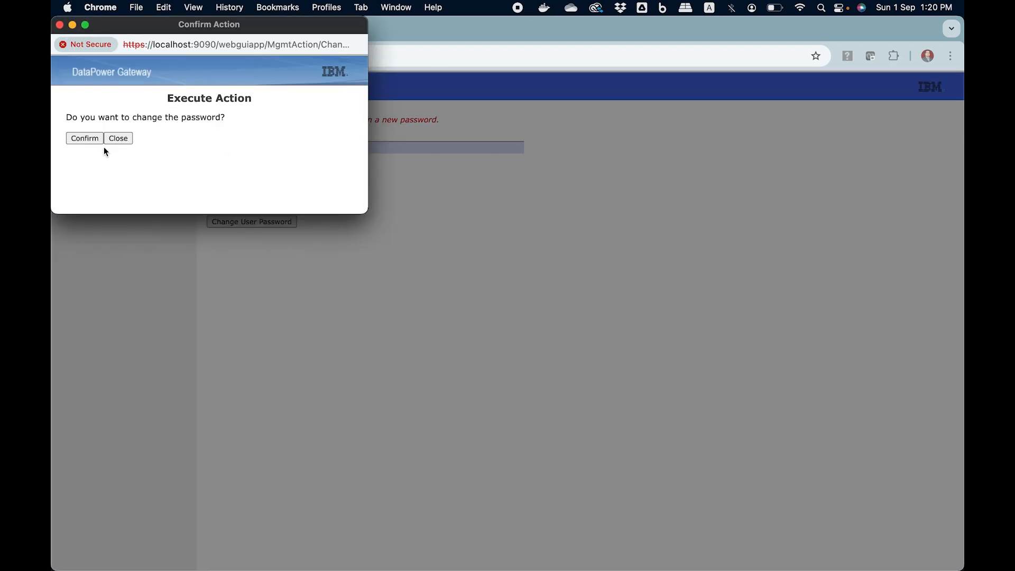
click(94, 139)
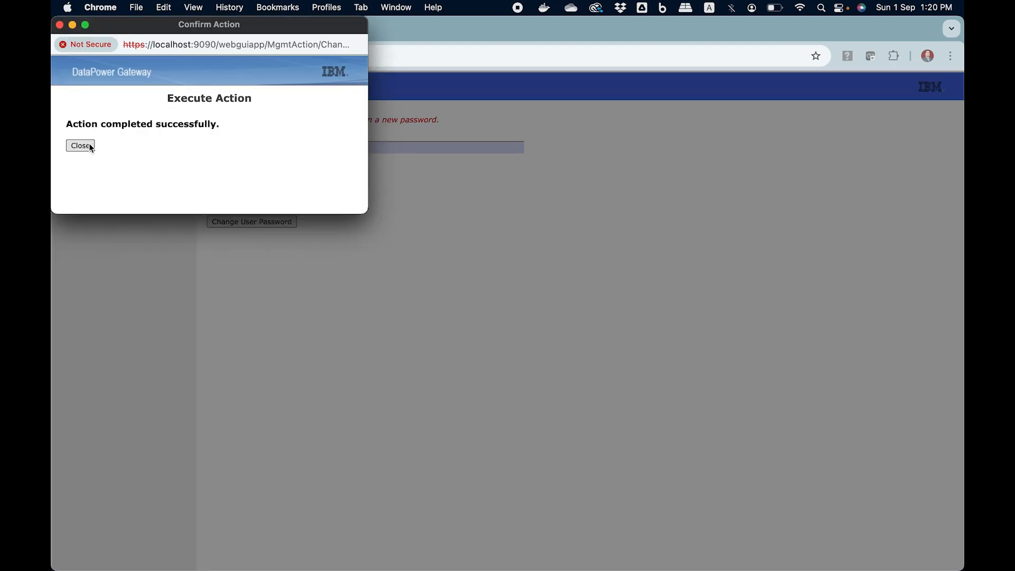
click(91, 147)
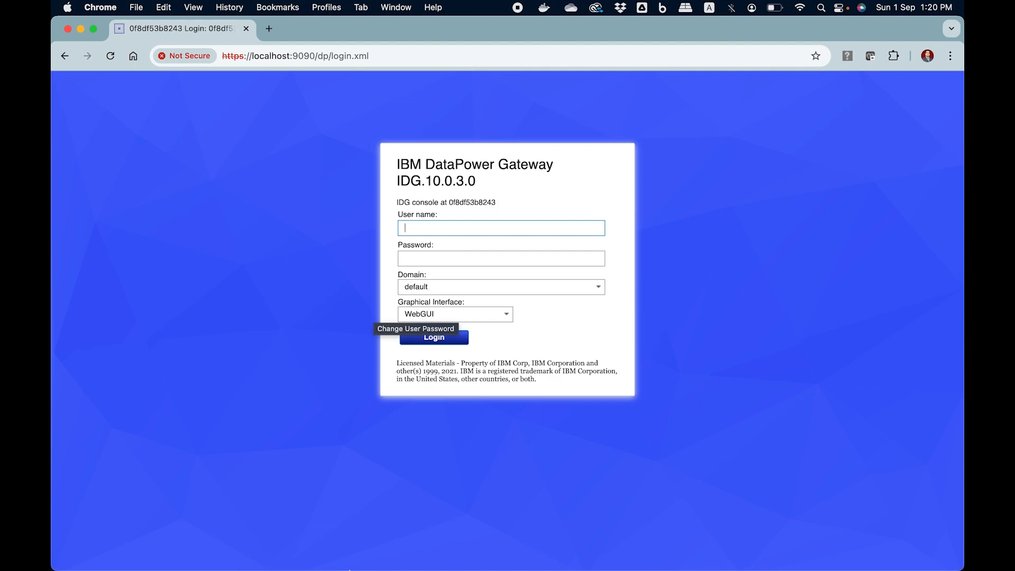
- Copy the qa-01 user name from the notes into the login form
click(329, 537)
click(509, 299)
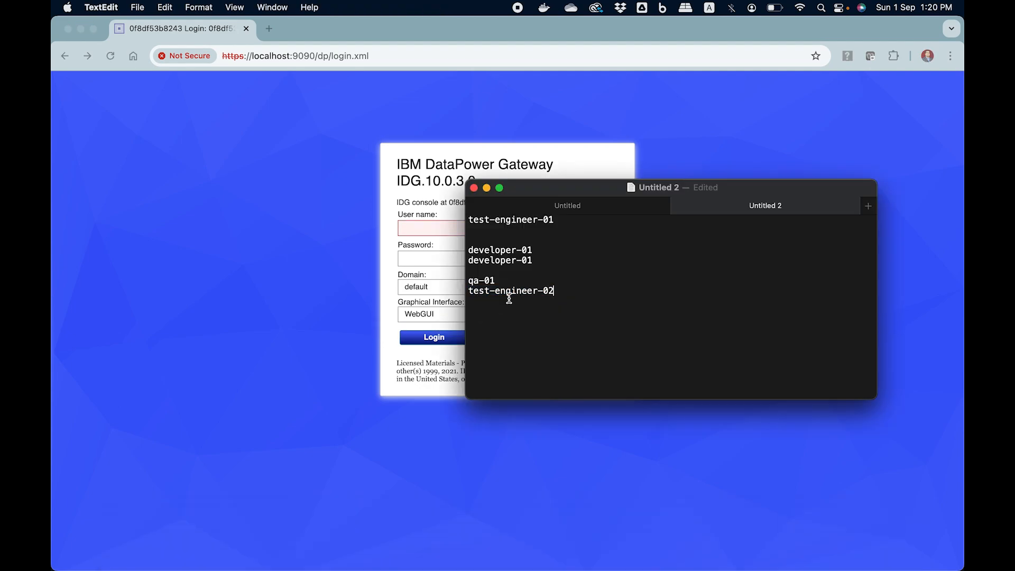
drag(555, 291, 469, 284)
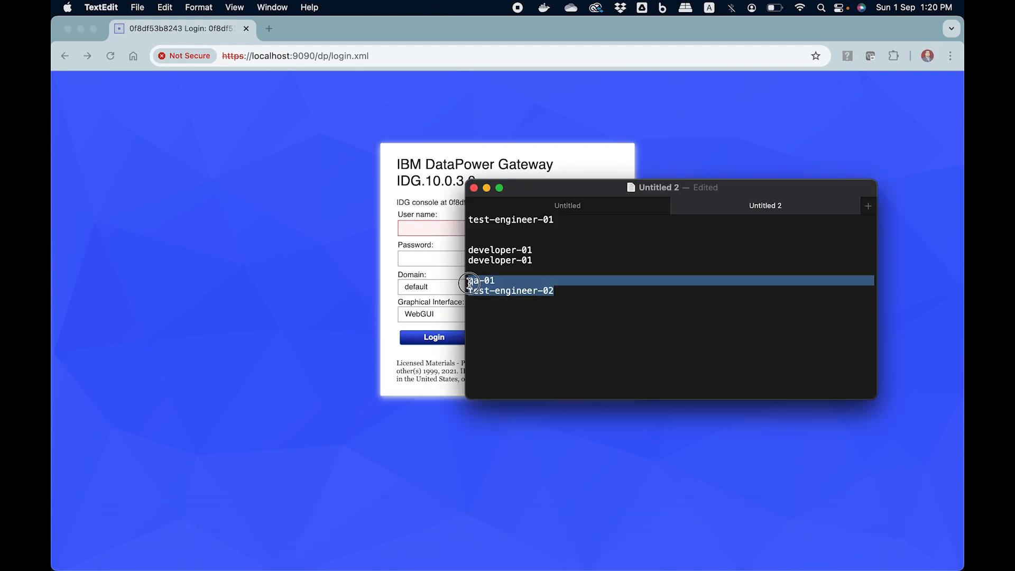
click(492, 295)
drag(469, 292, 552, 292)
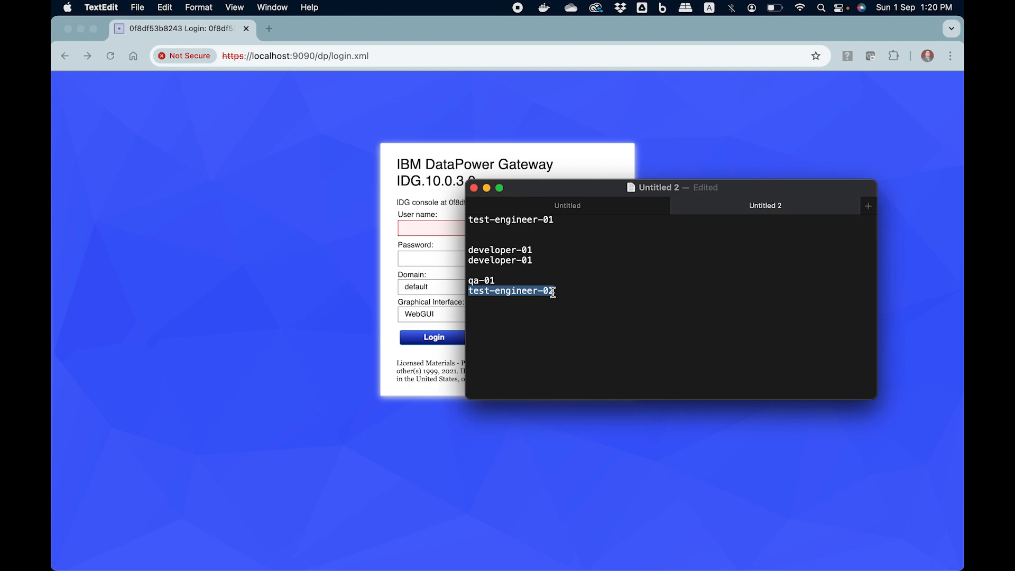
drag(509, 282, 461, 285)
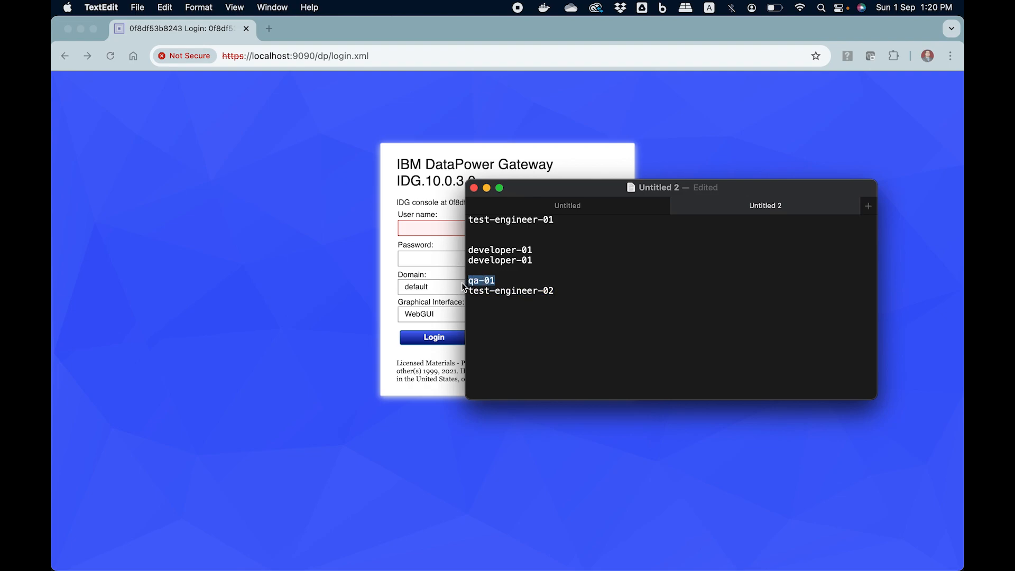
click(441, 229)
key(super+v)
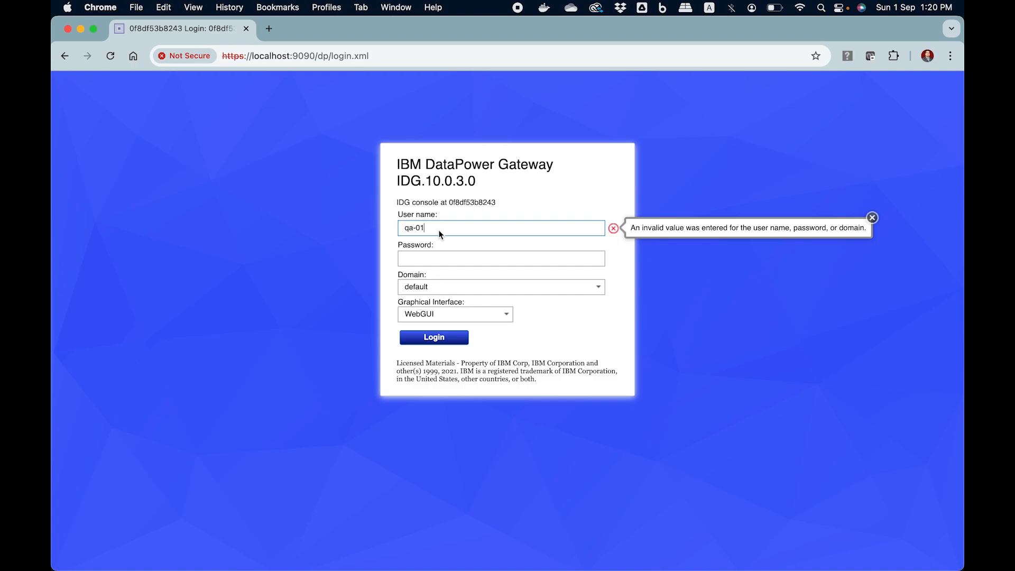
- Paste the new password, choose domain test-001, and log in
key(super+Tab)
drag(556, 291, 469, 292)
key(super+c)
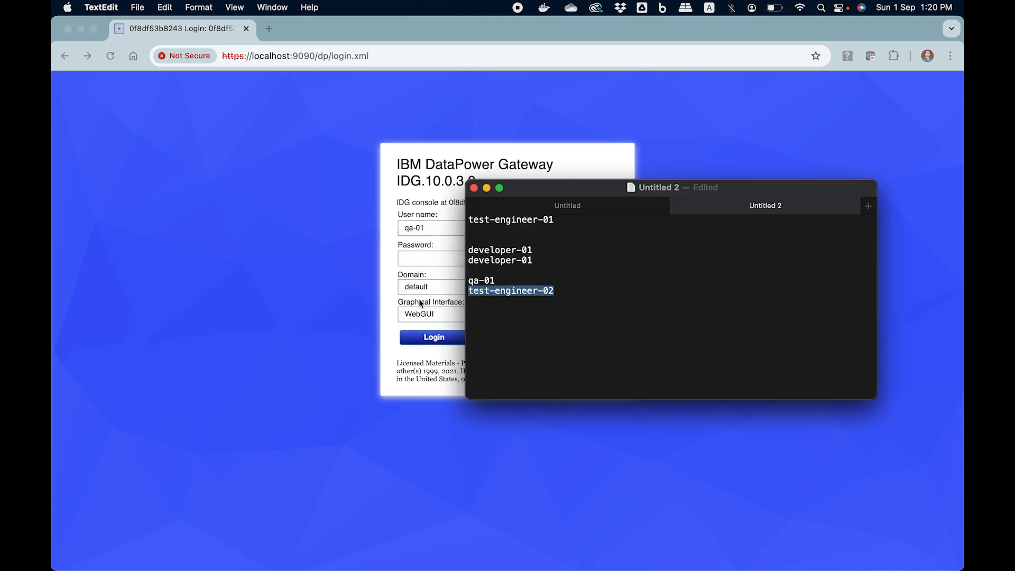
click(423, 259)
key(super+v)
click(598, 287)
click(484, 329)
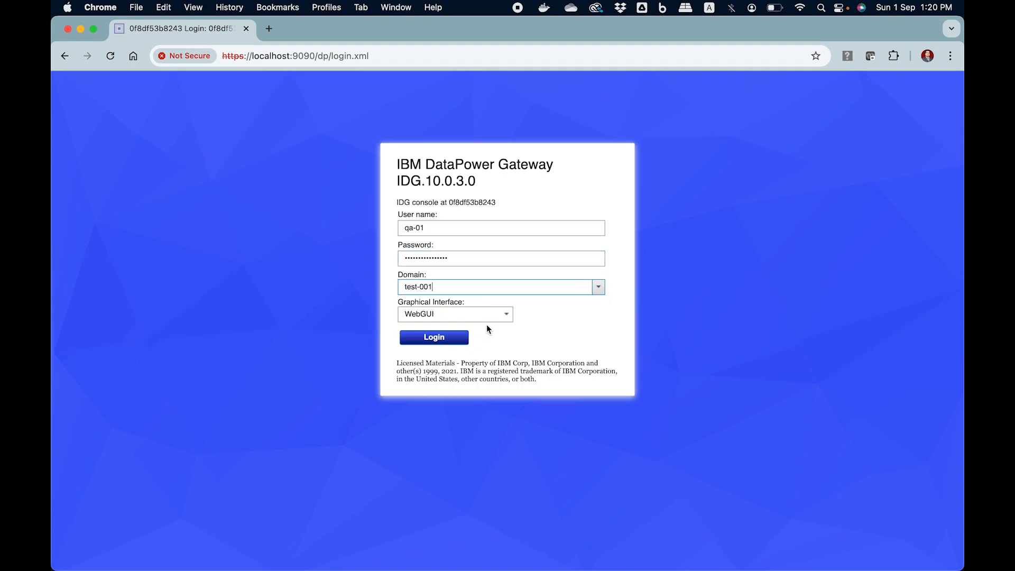
click(450, 338)
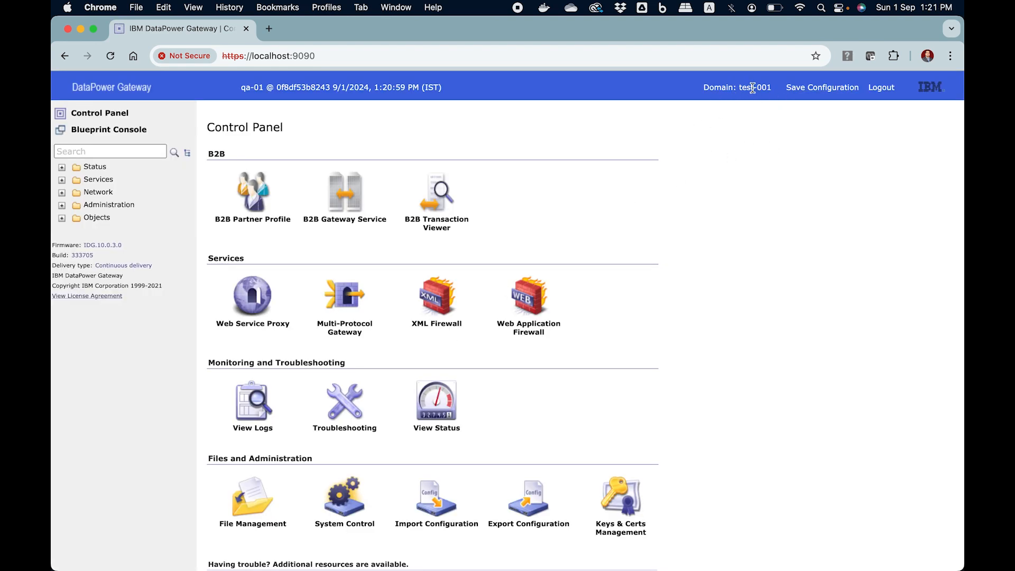
- Open XML Firewall under Services on the test-001 Control Panel
drag(730, 89, 694, 123)
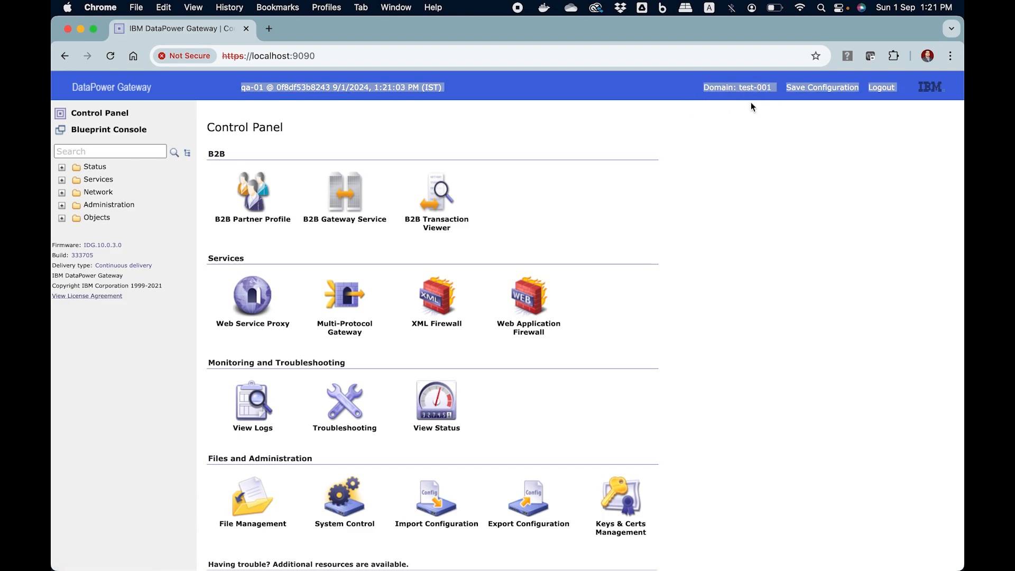
click(440, 299)
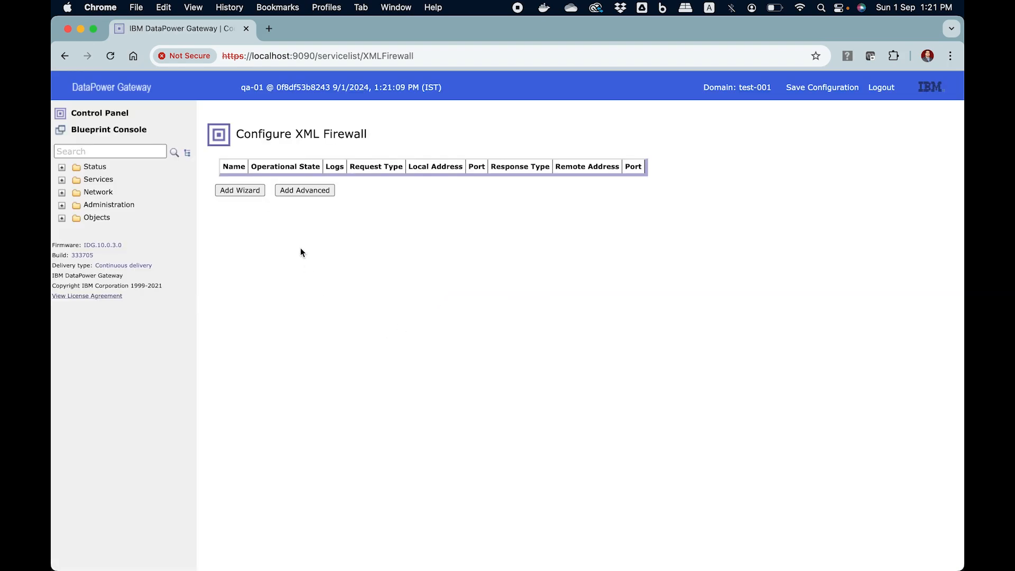
- Add an advanced XML Firewall named example-XML-Firewall and dismiss the form-errors alert
click(313, 194)
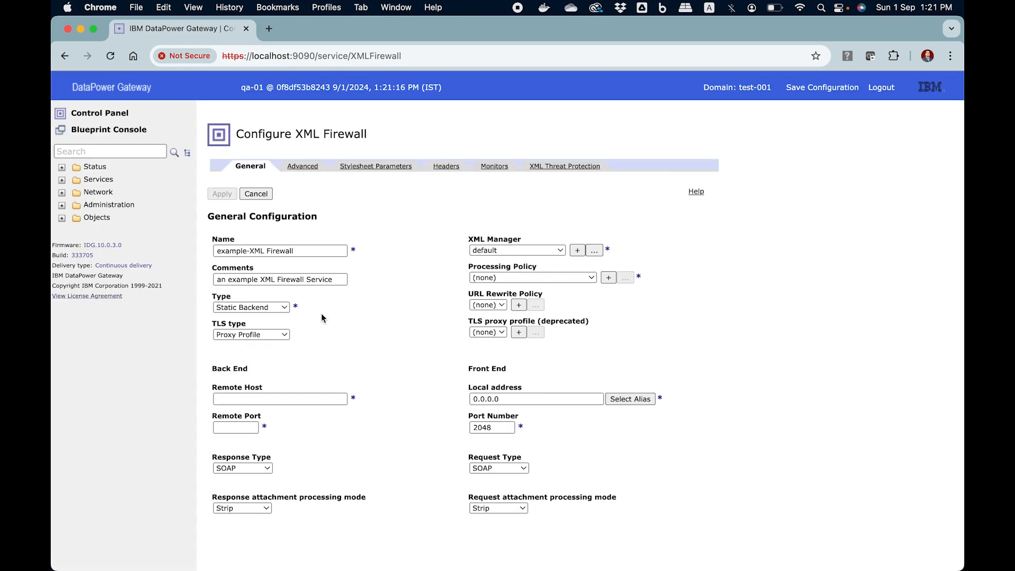
click(512, 398)
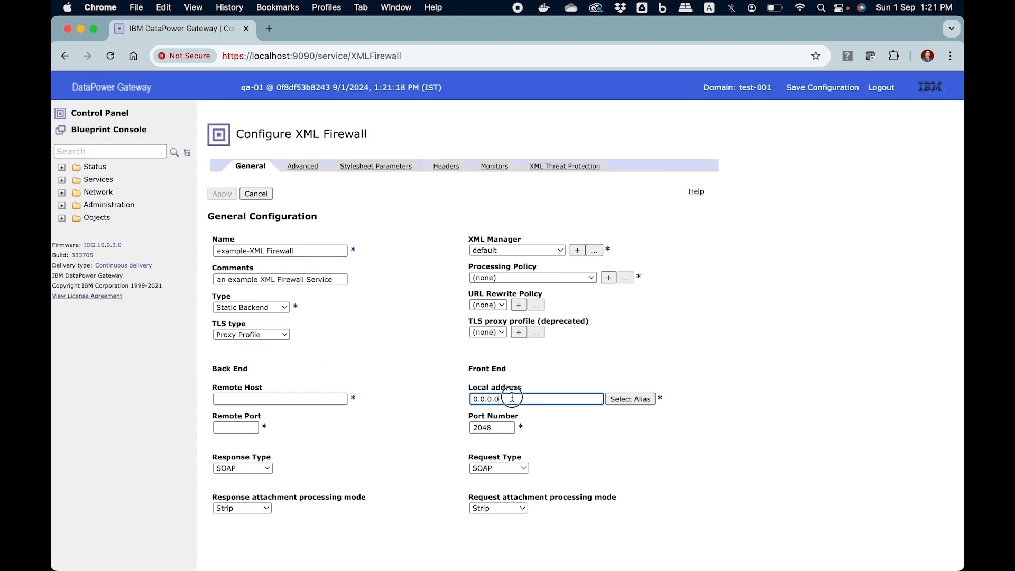
click(302, 250)
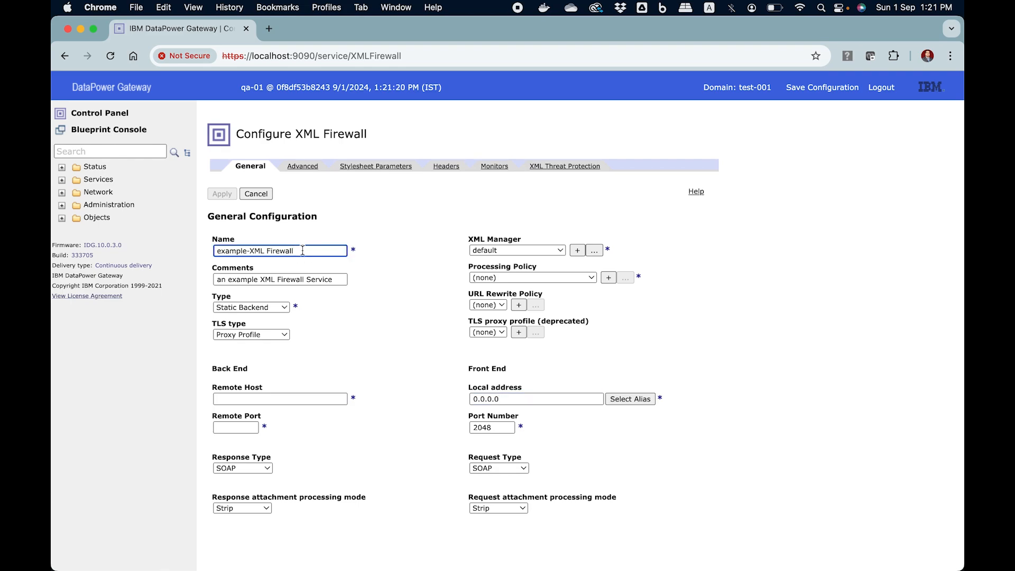
key(BackSpace)
text(-)
click(335, 209)
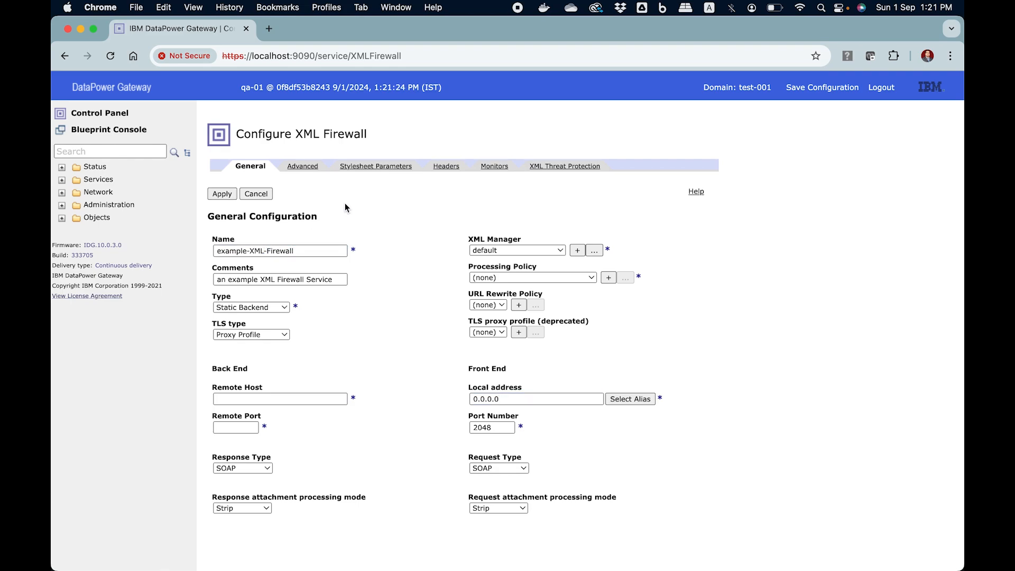
click(222, 194)
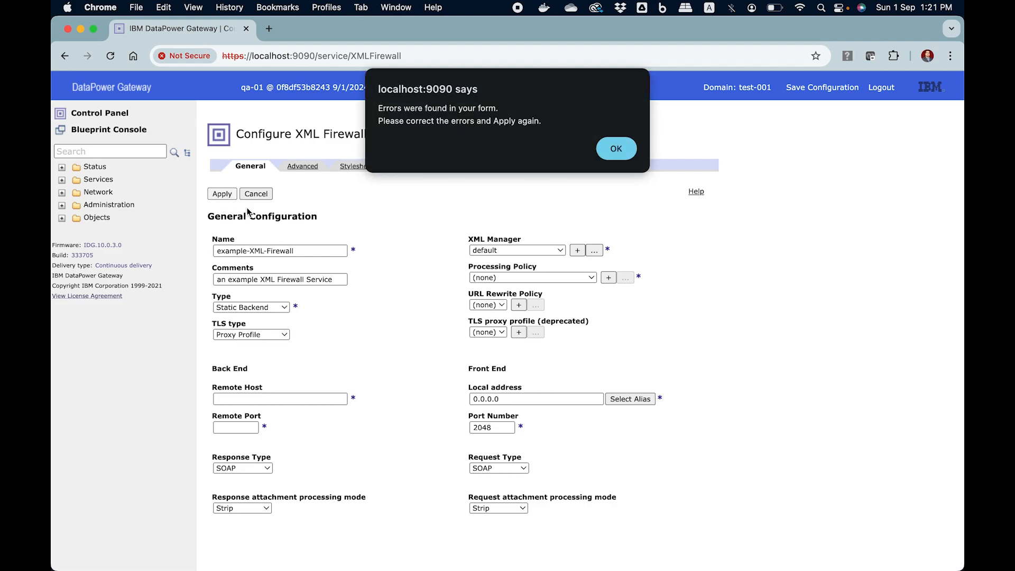
click(614, 148)
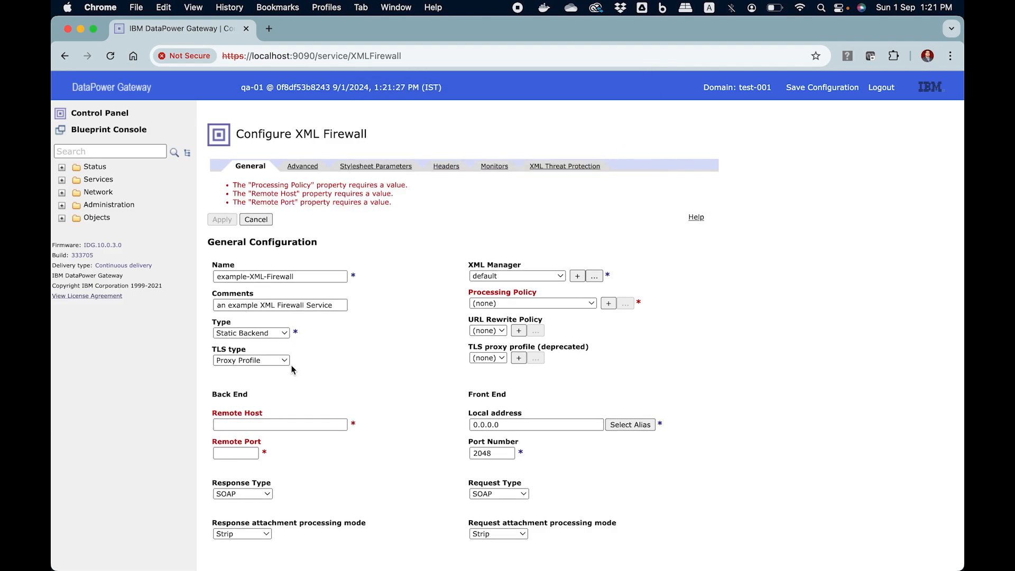
- Set the firewall type to Loopback and processing policy to default, then apply
click(280, 333)
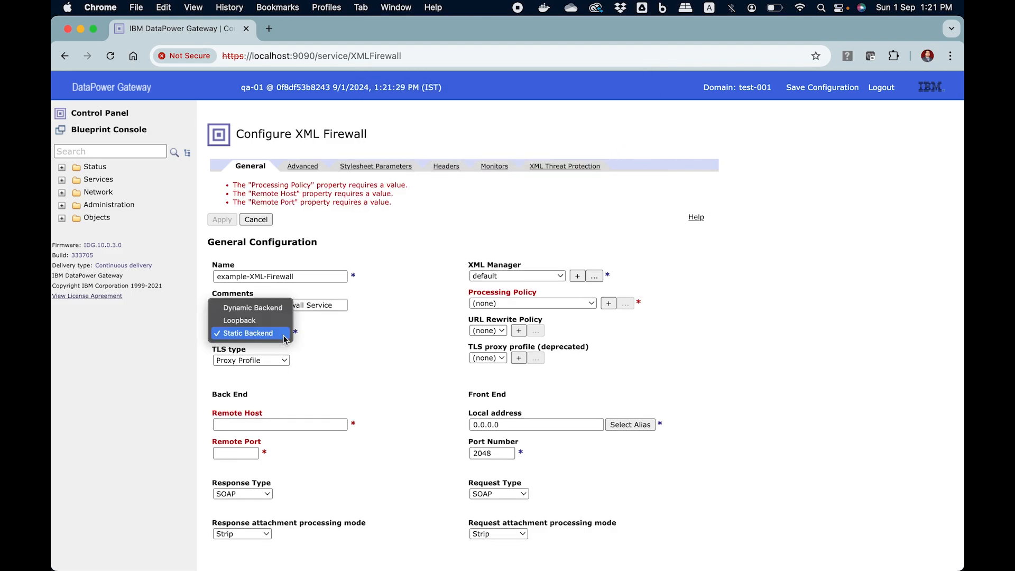
click(267, 318)
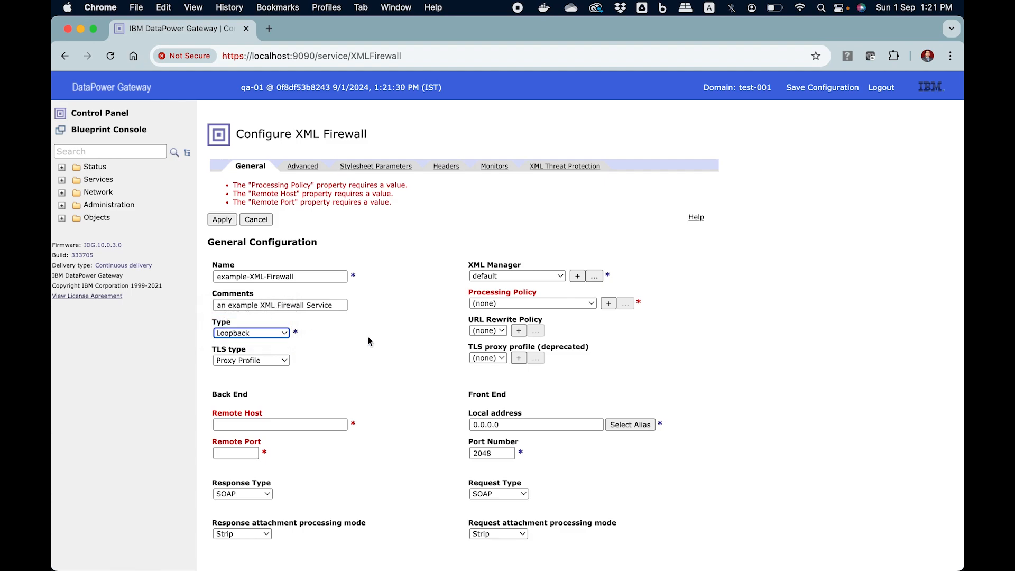
click(569, 306)
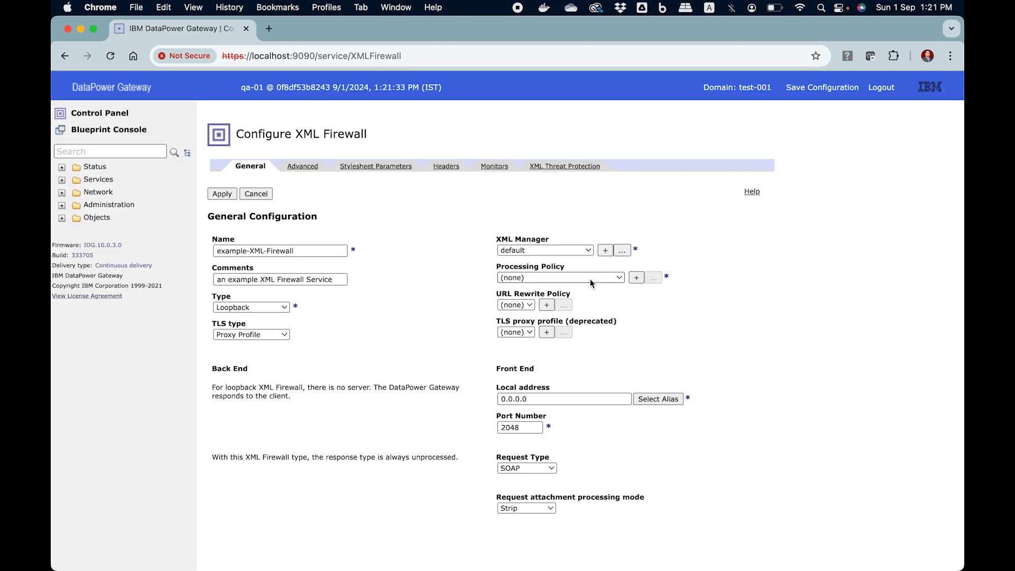
click(590, 278)
click(566, 292)
click(222, 194)
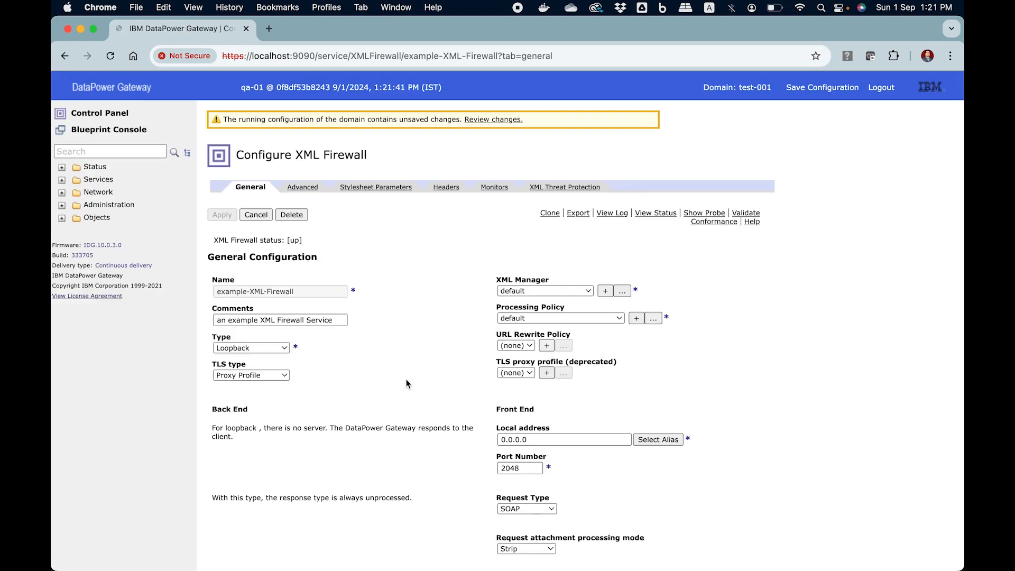
- Return to the XML Firewall list and save the test-001 running configuration
click(323, 154)
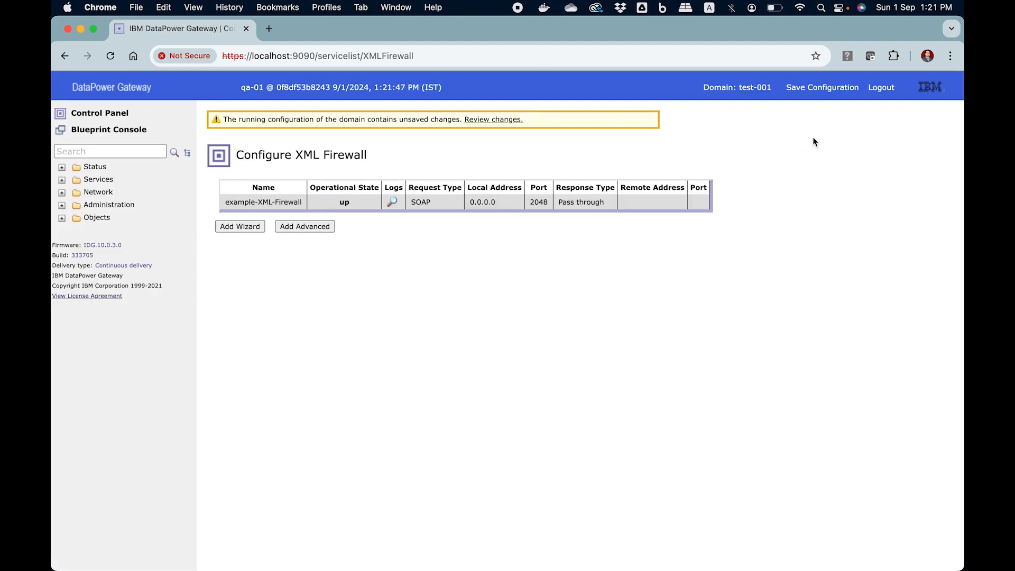
click(840, 90)
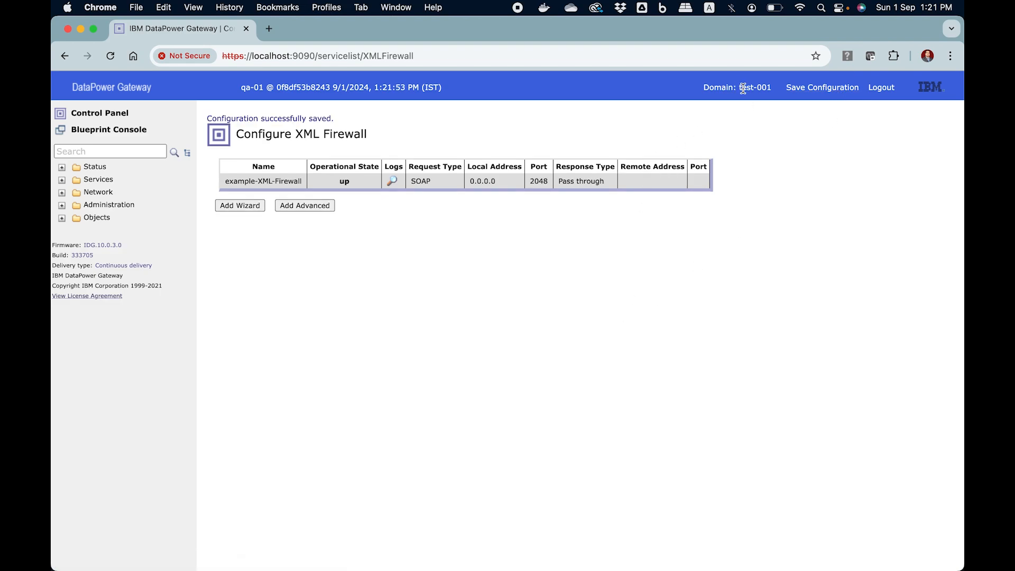
triple_click(774, 87)
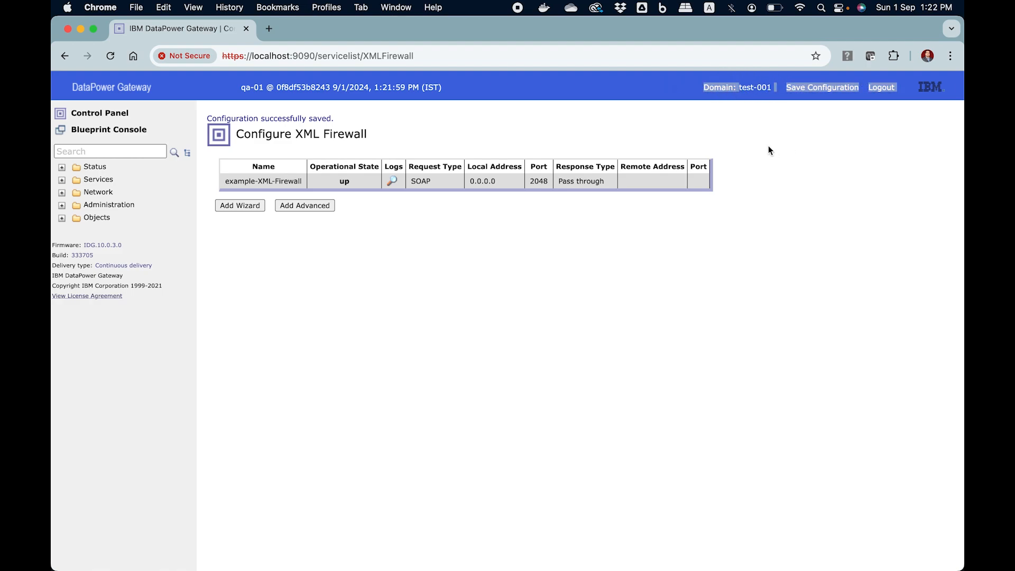
double_click(764, 88)
click(742, 91)
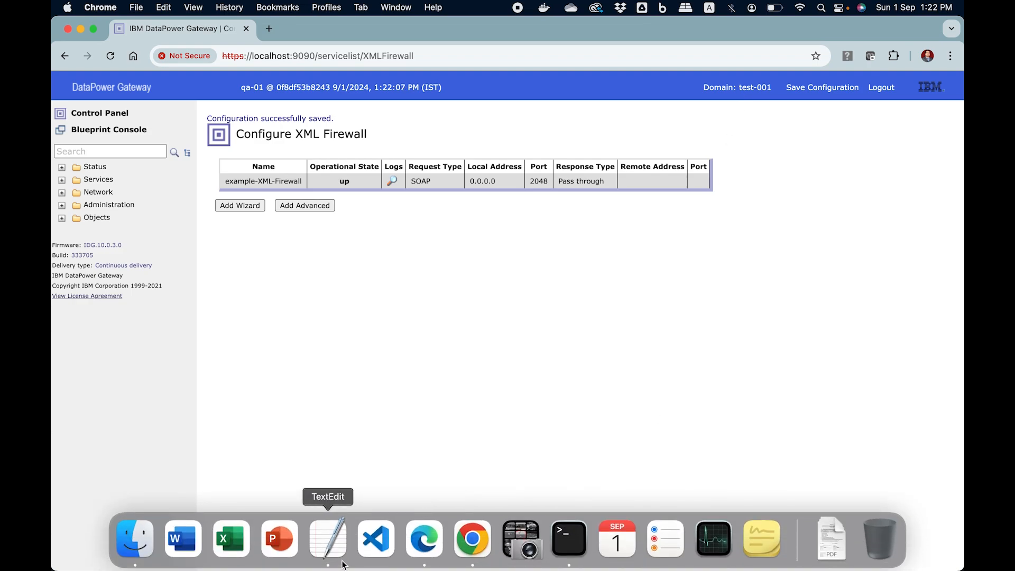
- Review the login details in the notes and log out of the qa-01 session
click(328, 538)
drag(554, 294, 469, 281)
click(517, 320)
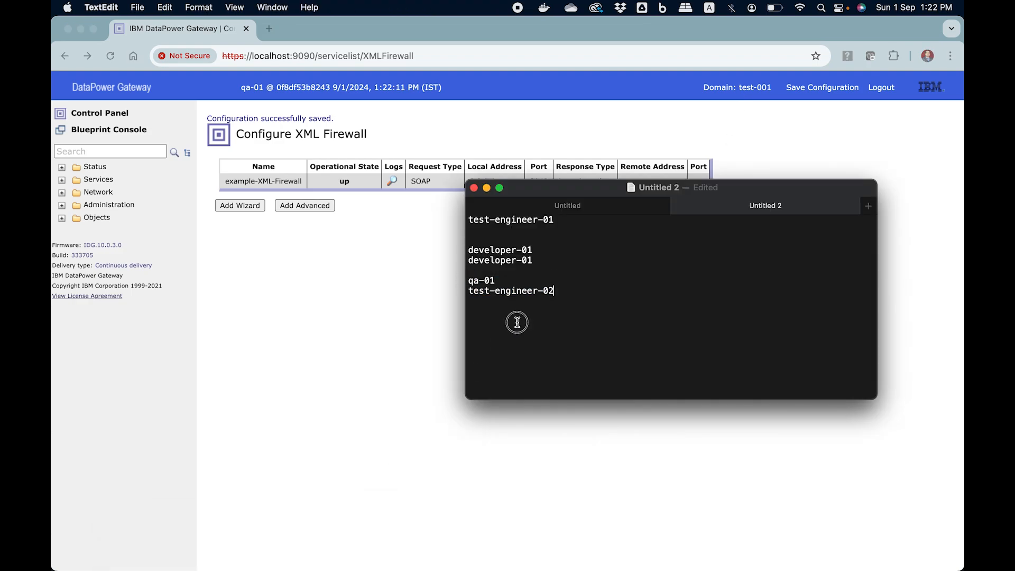
click(310, 281)
click(877, 89)
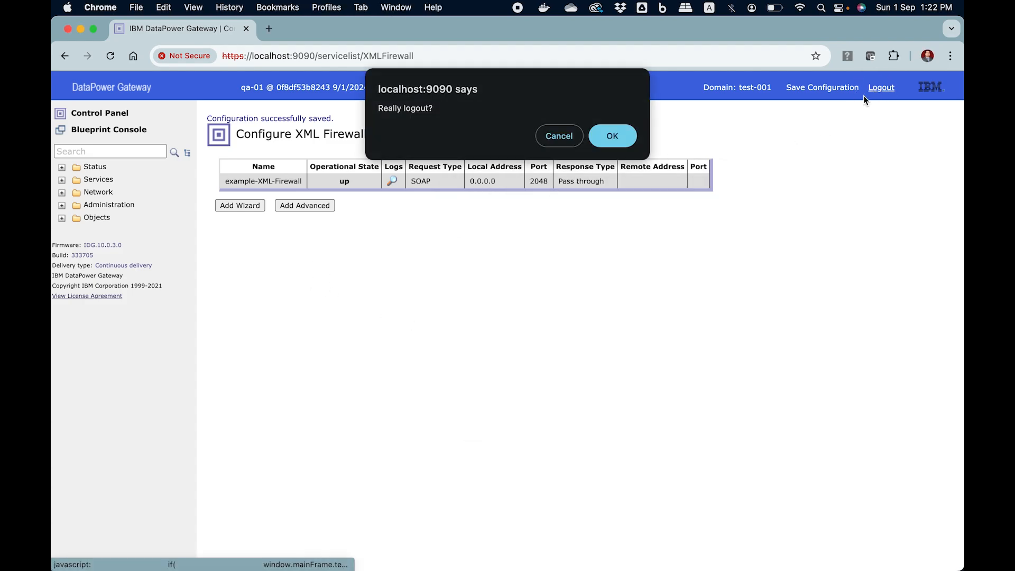
- Fill the login form with the developer user name and password copied from the notes
click(615, 142)
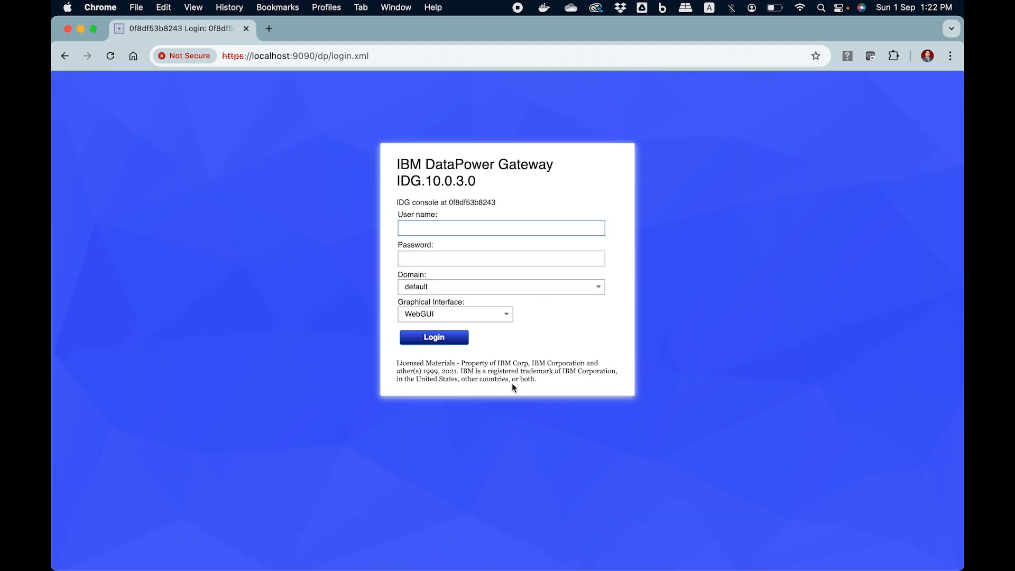
key(super+Tab)
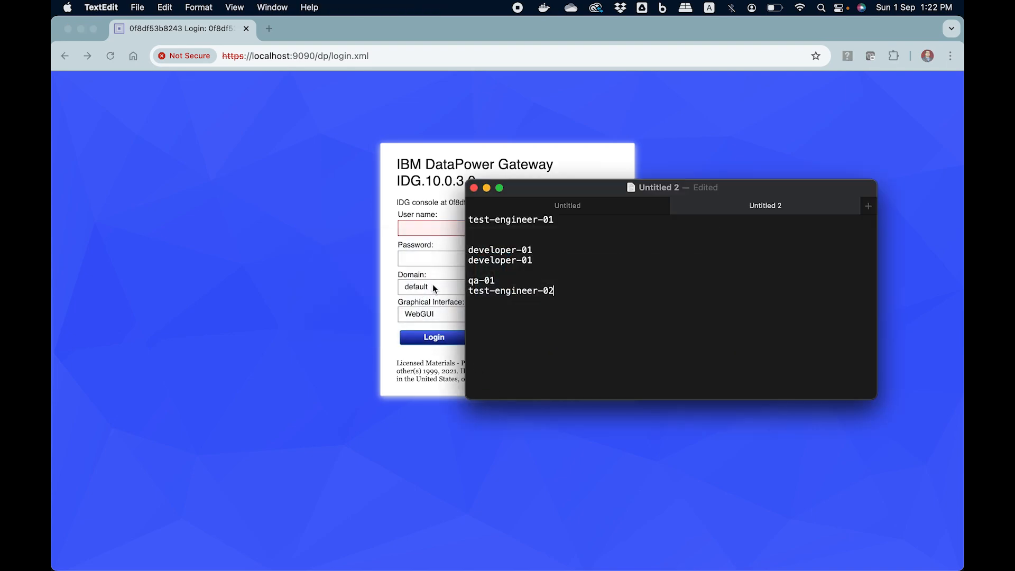
drag(531, 250, 470, 250)
key(super+c)
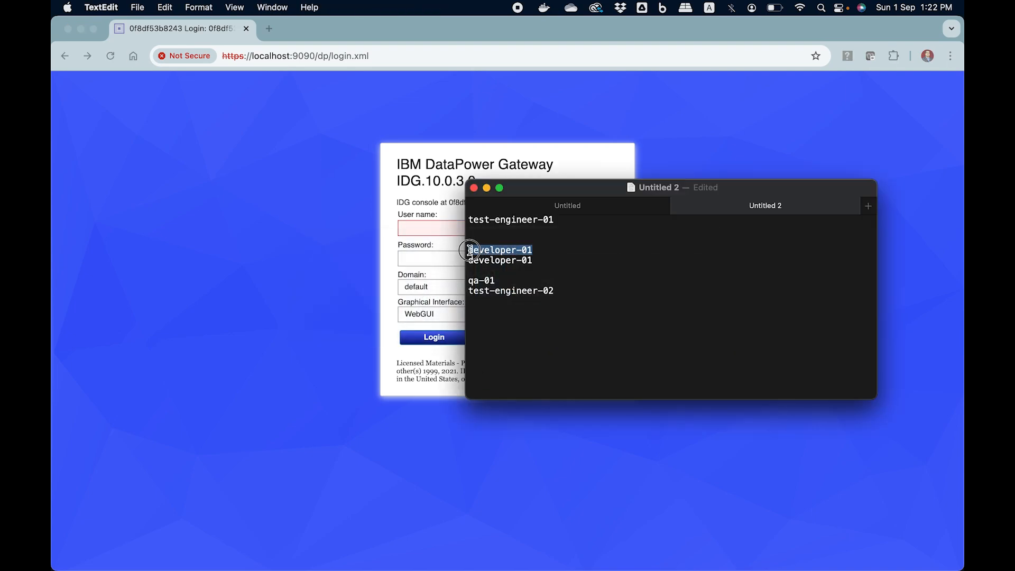
click(410, 230)
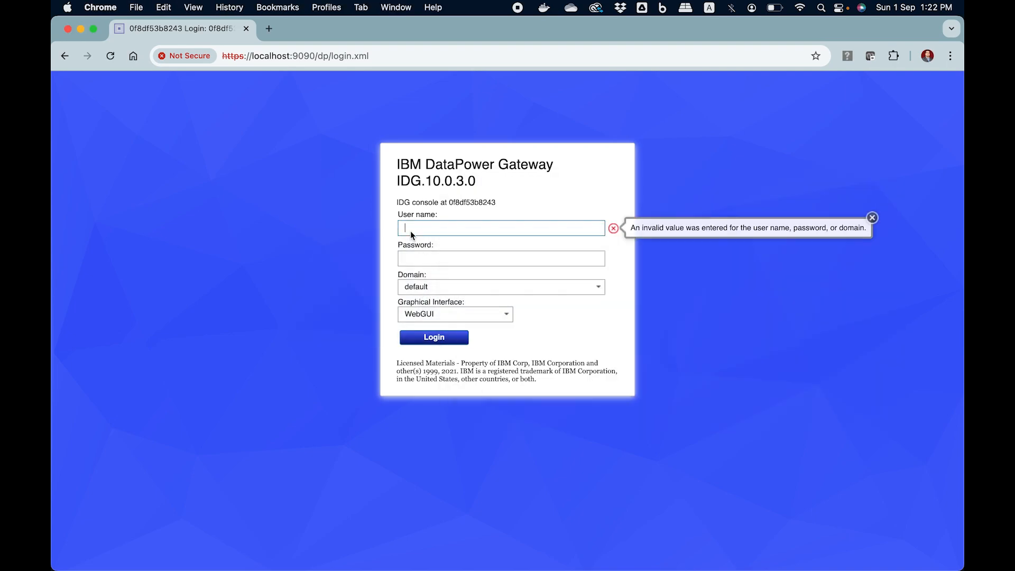
key(super+v)
click(419, 258)
key(super+v)
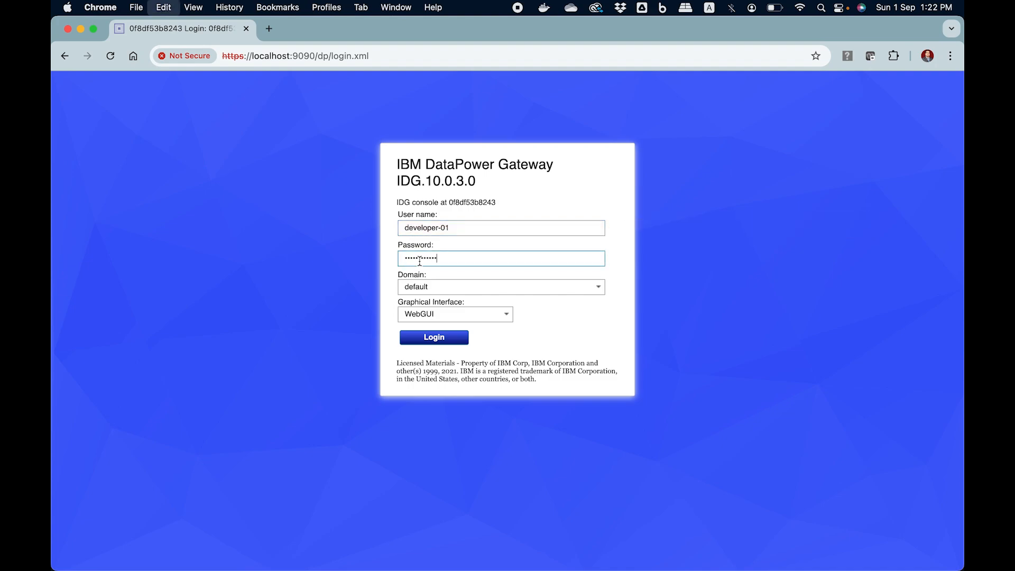
click(580, 336)
- Try the default domain, dismiss the invalid-login message, then log in to dev-001 instead
click(597, 286)
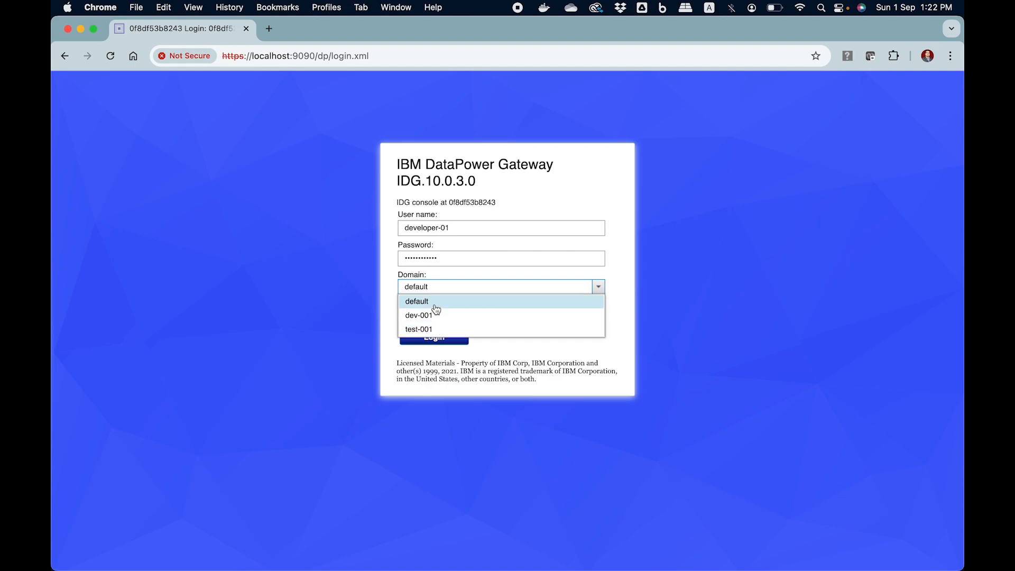
click(435, 303)
click(439, 339)
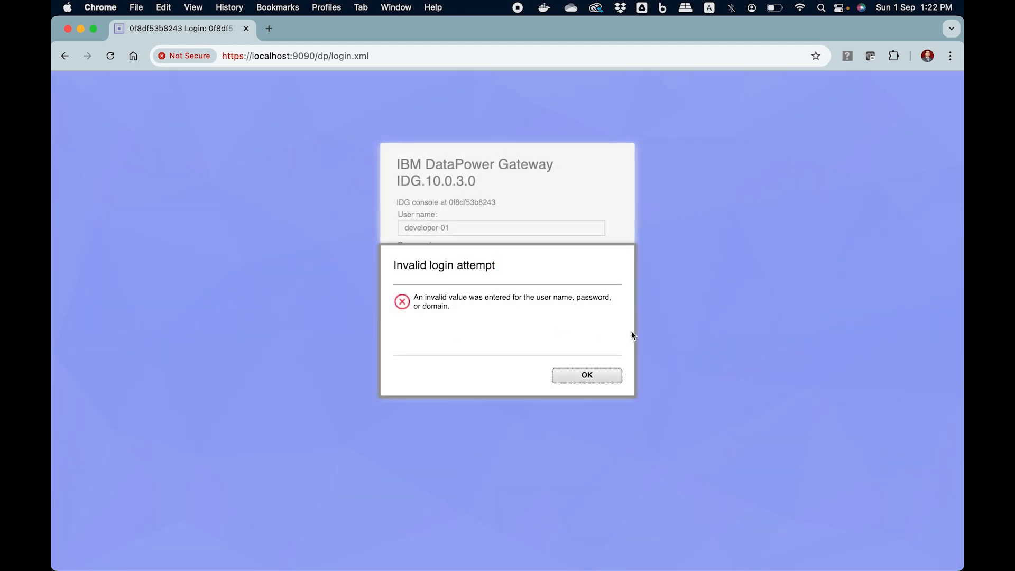
click(588, 375)
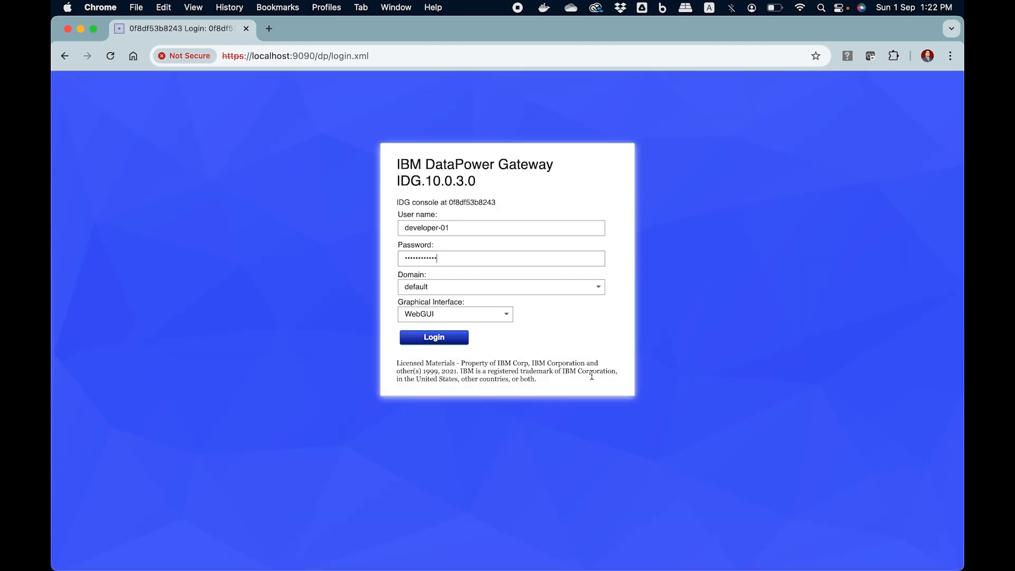
click(598, 286)
click(458, 316)
click(456, 339)
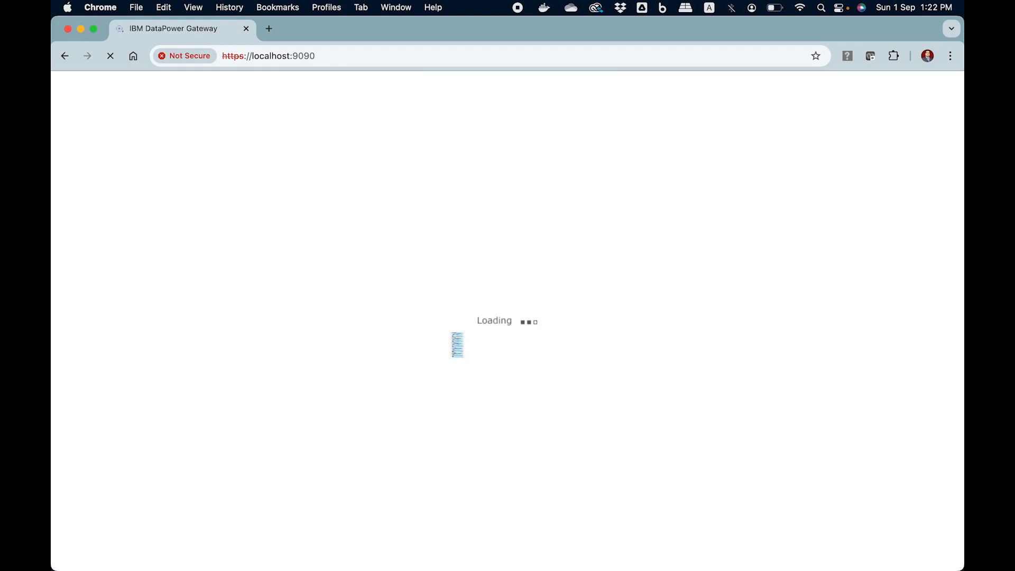
- Enter the current password as the old password, then edit and copy the new password from the notes
click(333, 164)
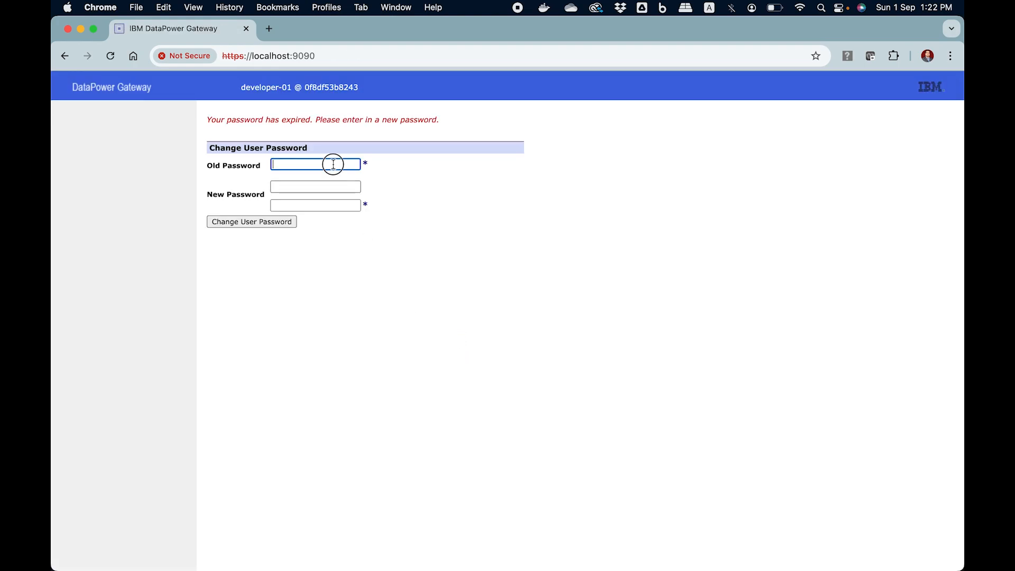
key(super+v)
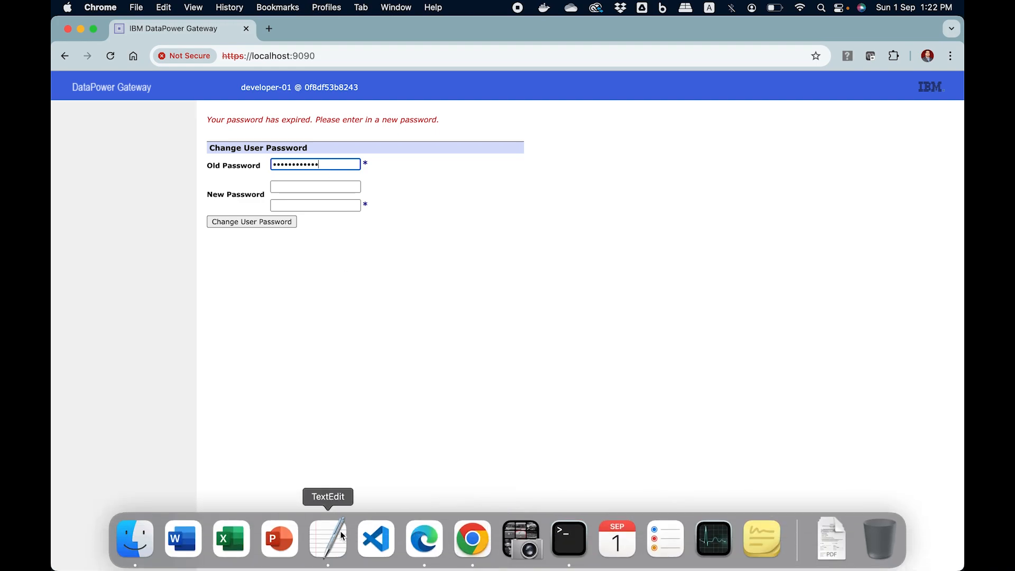
click(328, 537)
click(544, 263)
key(BackSpace)
text(2)
key(shift+Up)
key(shift+Right)
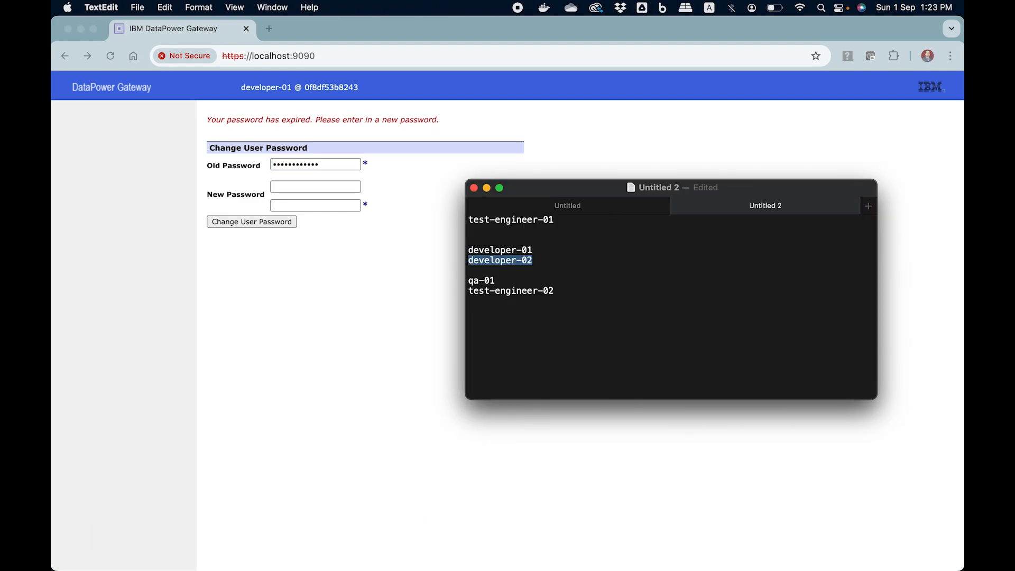
- Enter the new password in both new-password fields, submit, confirm, and close the success message
click(351, 185)
click(345, 188)
key(super+v)
click(328, 205)
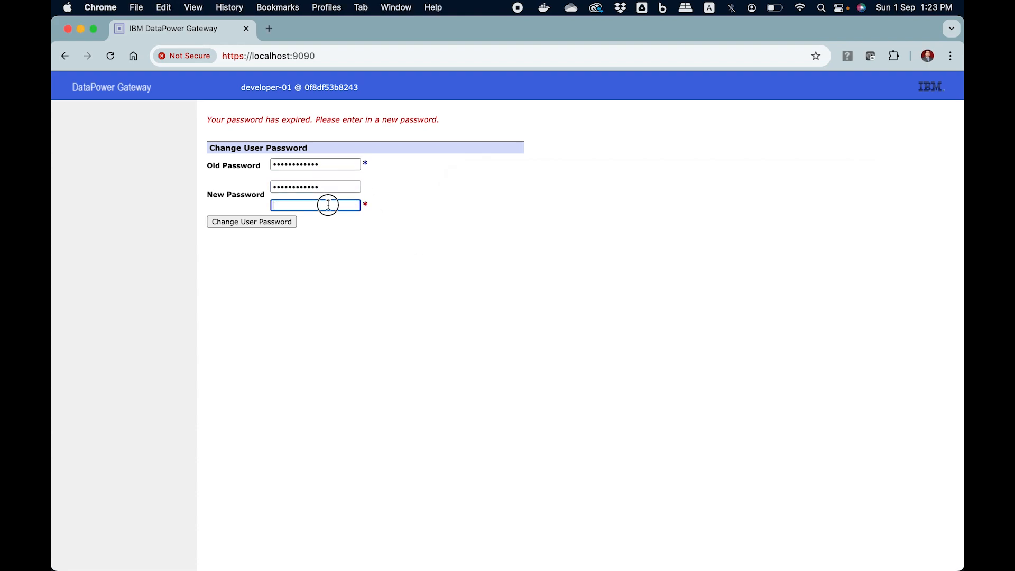
key(super+v)
click(255, 221)
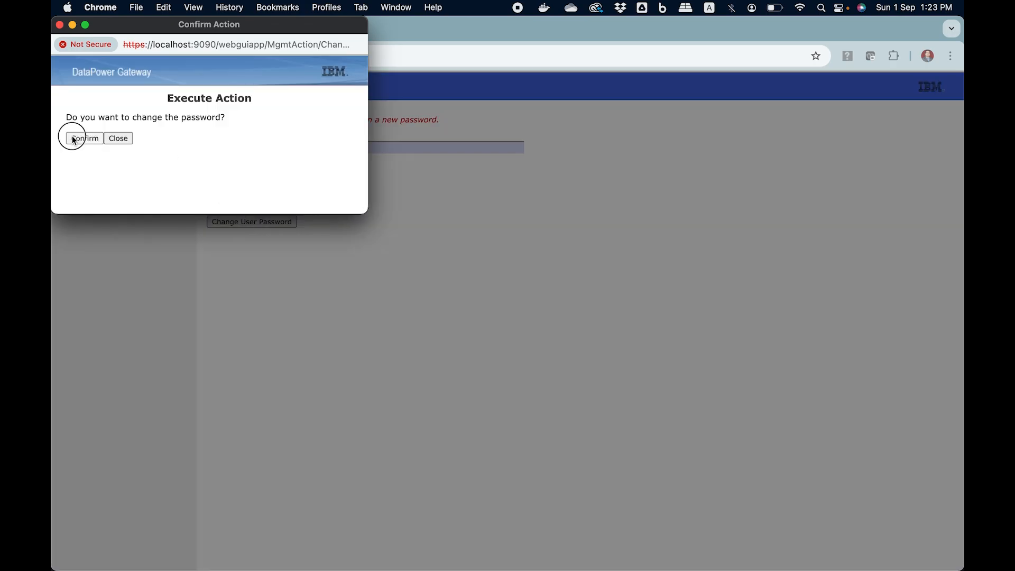
click(73, 138)
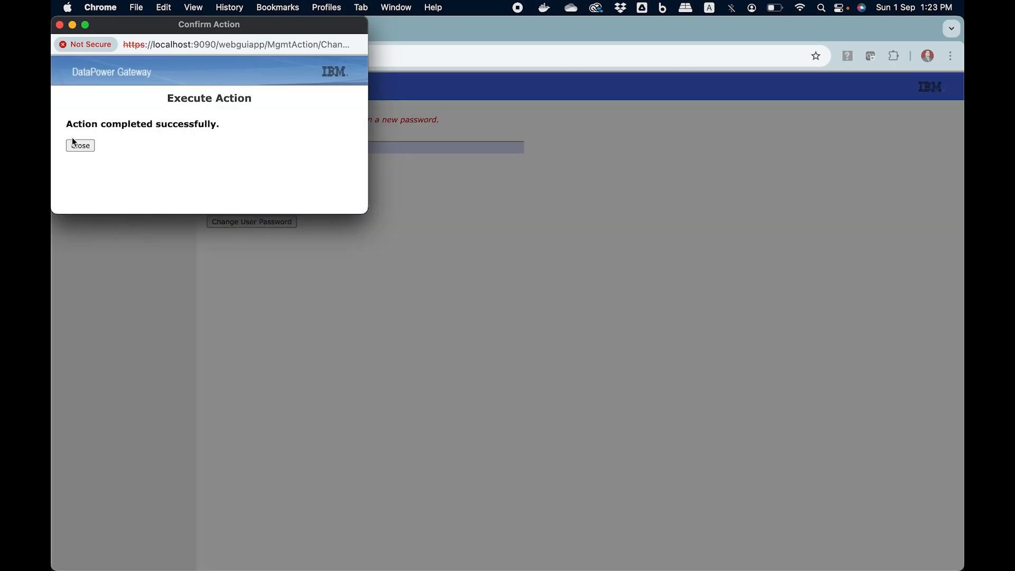
click(77, 147)
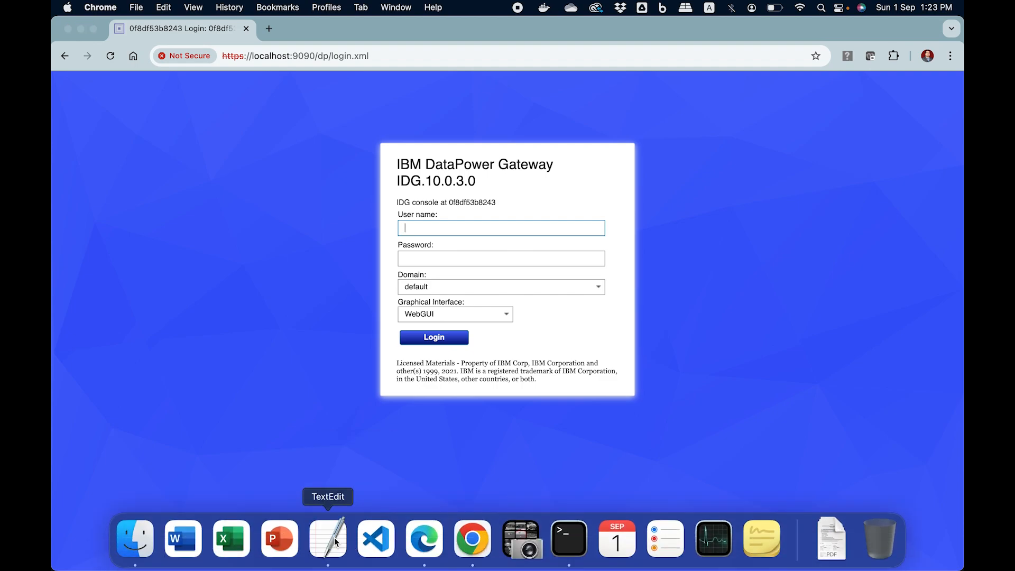
- Log in with the developer user name and new password from the notes, choosing domain dev-001
click(328, 538)
drag(537, 250, 468, 251)
key(super+c)
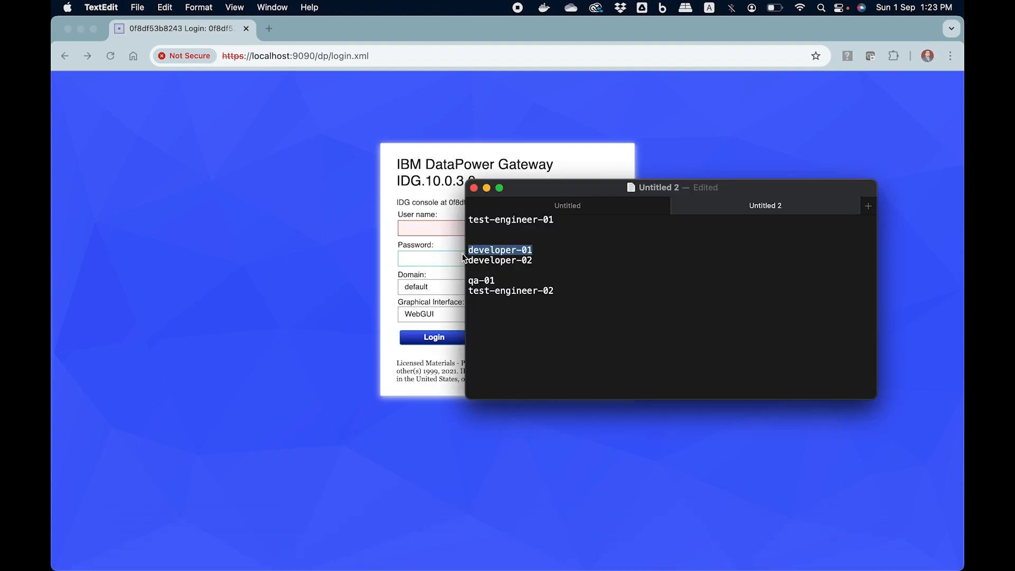
click(433, 227)
key(super+v)
key(super+Tab)
drag(532, 260, 464, 264)
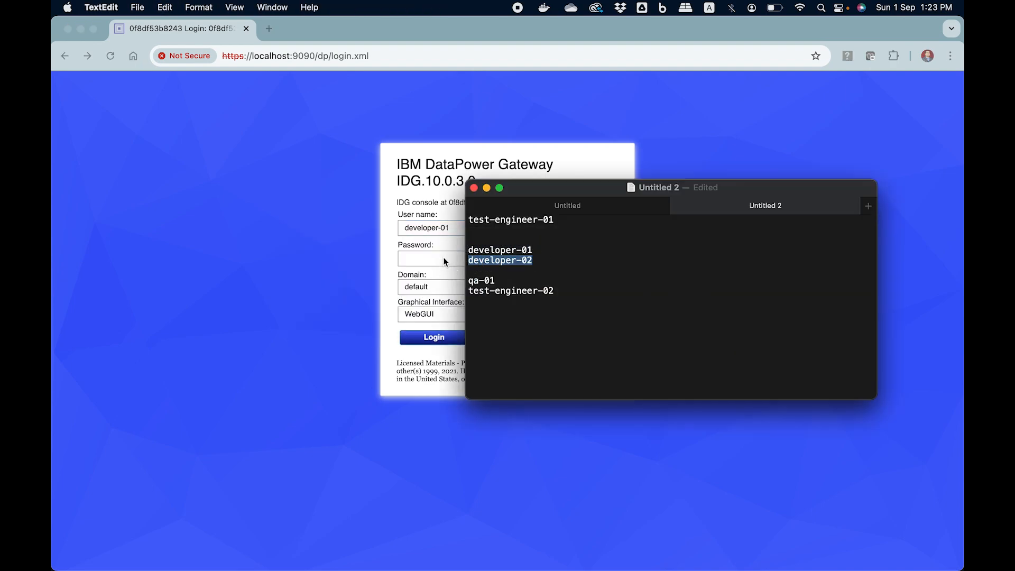
key(super+Tab)
click(444, 259)
key(super+v)
click(458, 288)
click(599, 287)
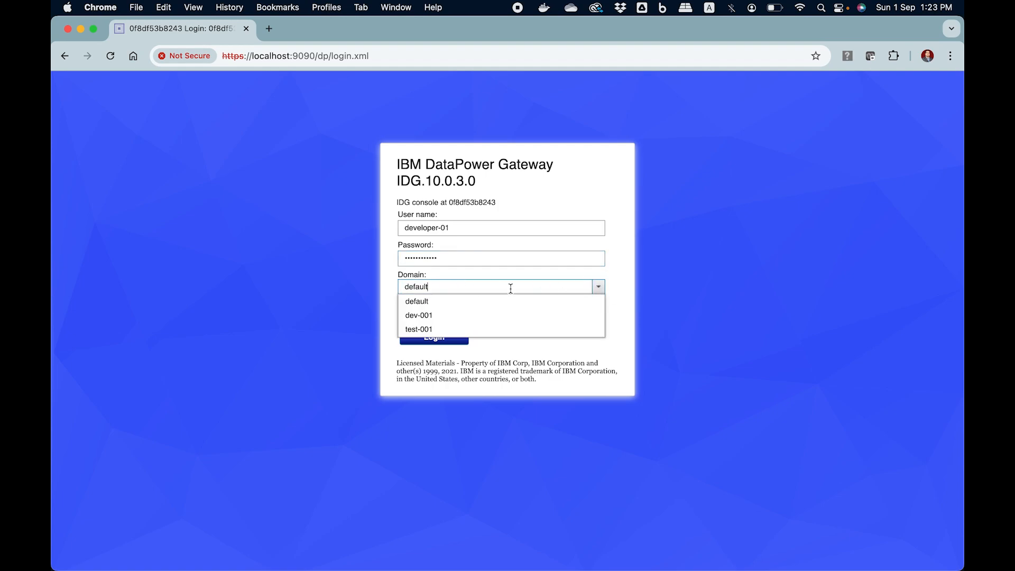
click(467, 314)
click(434, 338)
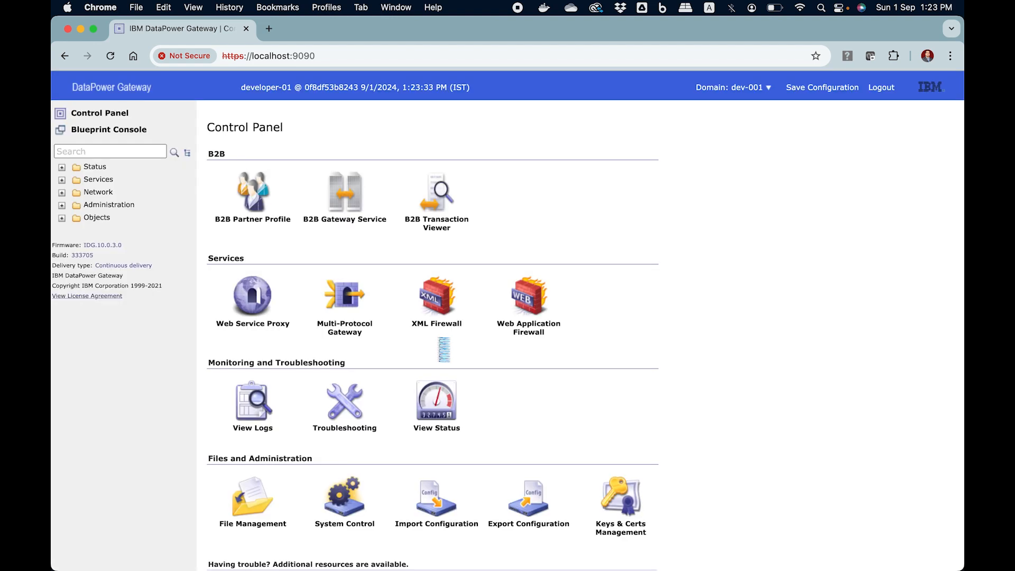
- Open the mock-backend-01 XML Firewall and apply port number 8002
click(442, 298)
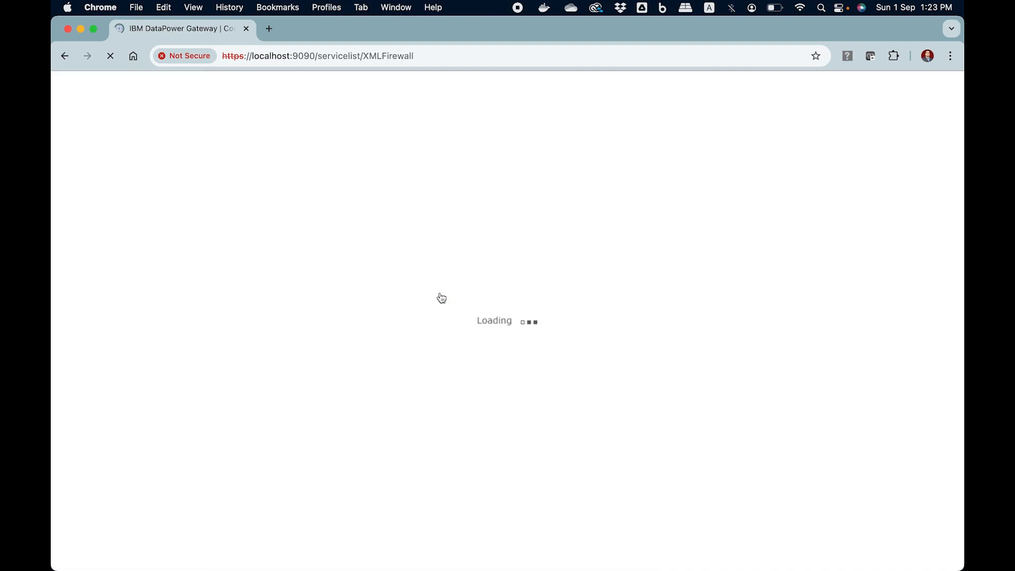
click(270, 181)
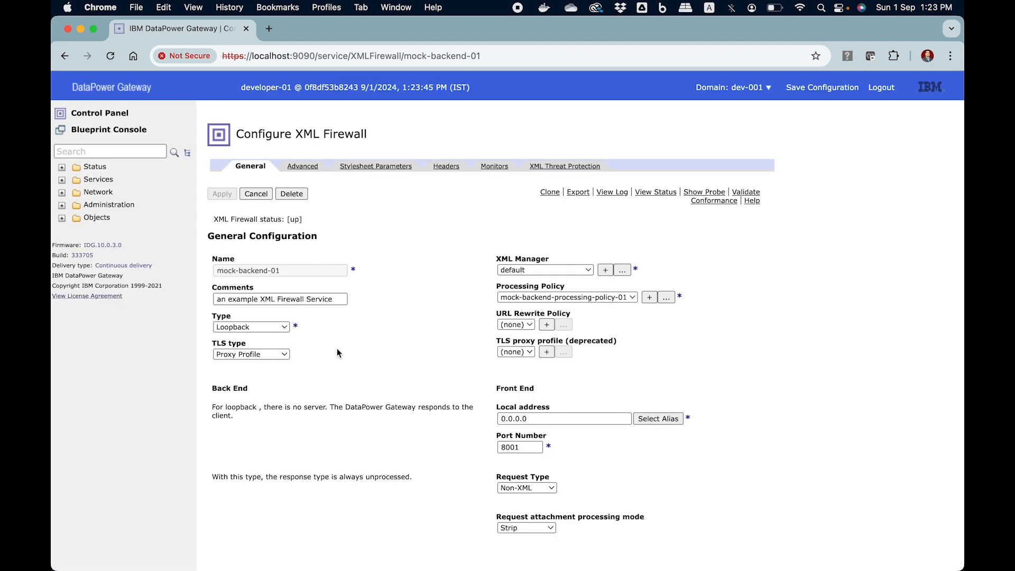
click(524, 447)
text(2)
click(381, 433)
click(218, 191)
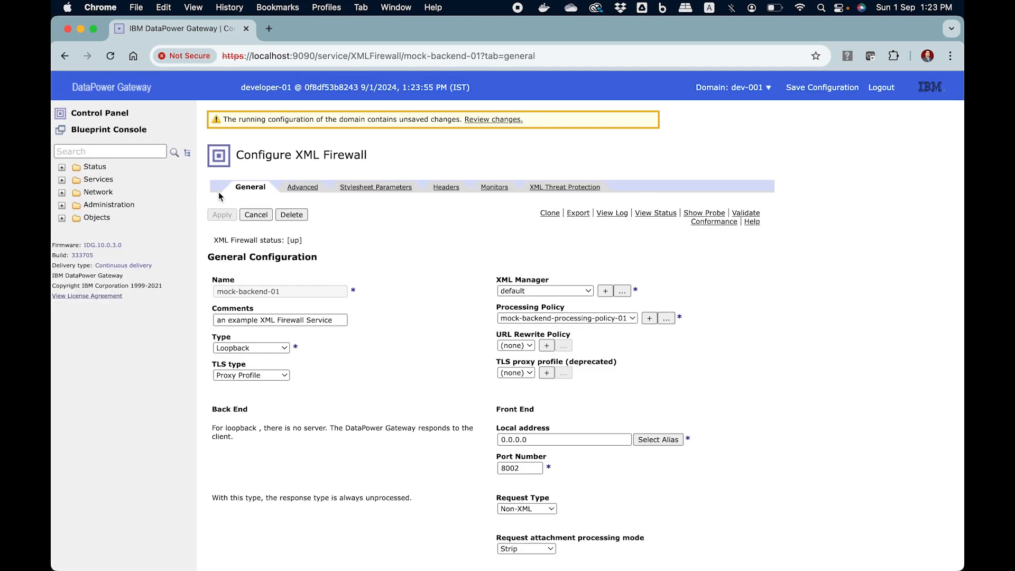
- Change mock-backend-01's port back to 8001 and apply it
click(522, 467)
key(BackSpace)
text(1)
click(223, 214)
click(761, 87)
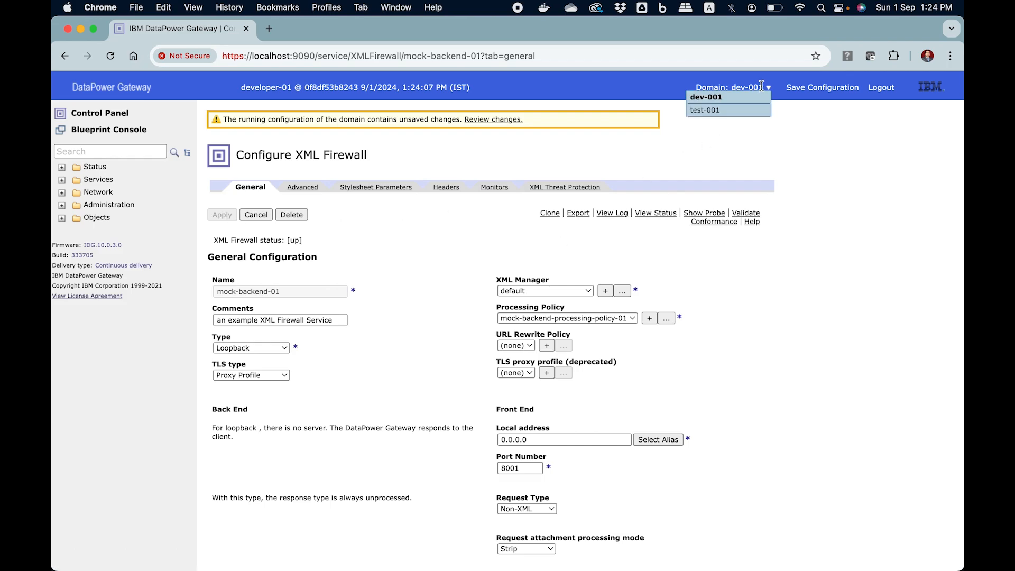
- Save dev-001 changes, switch to test-001, and change example-XML-Firewall's port from 2048 to 2049
click(742, 112)
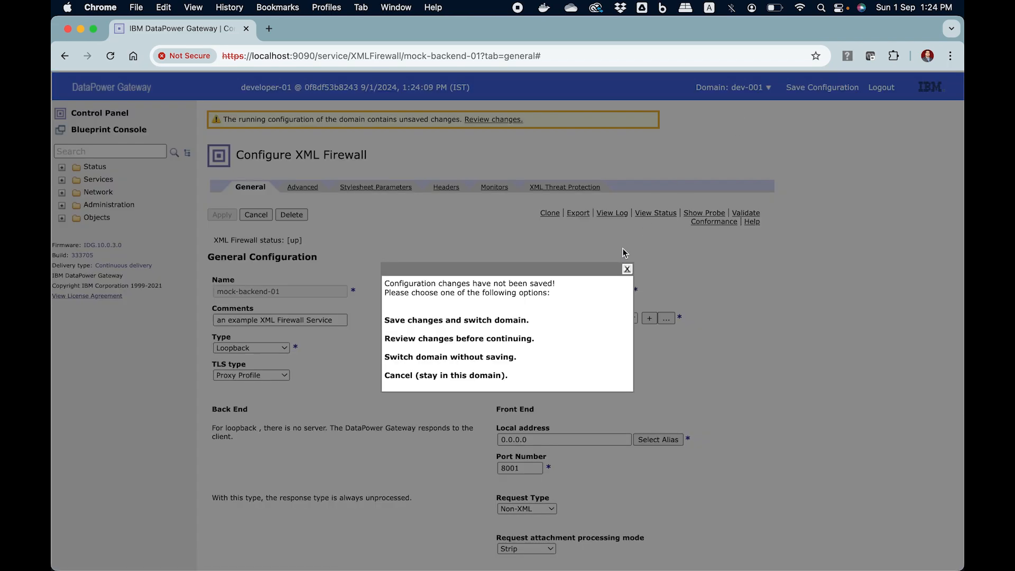
click(480, 321)
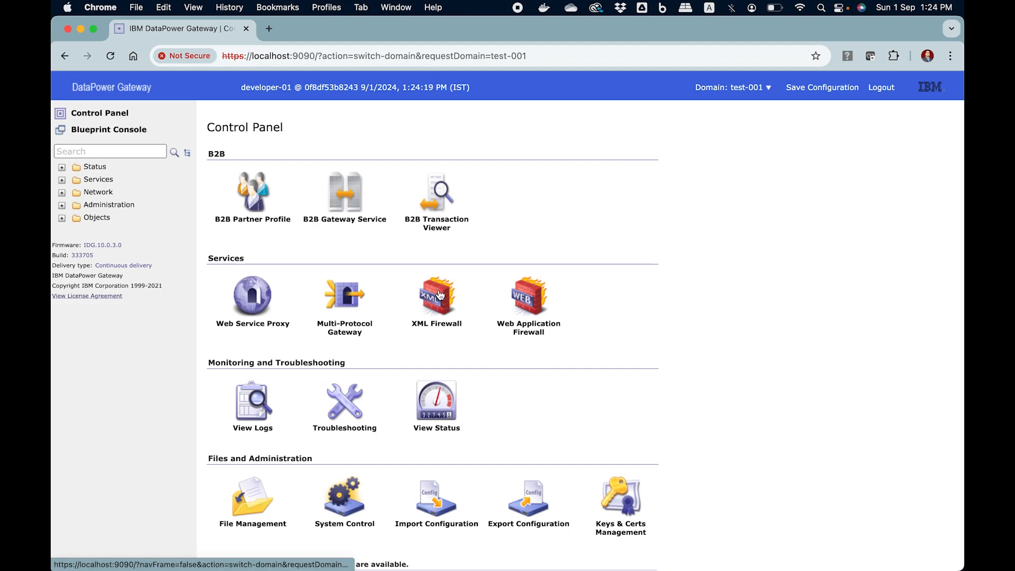
click(425, 304)
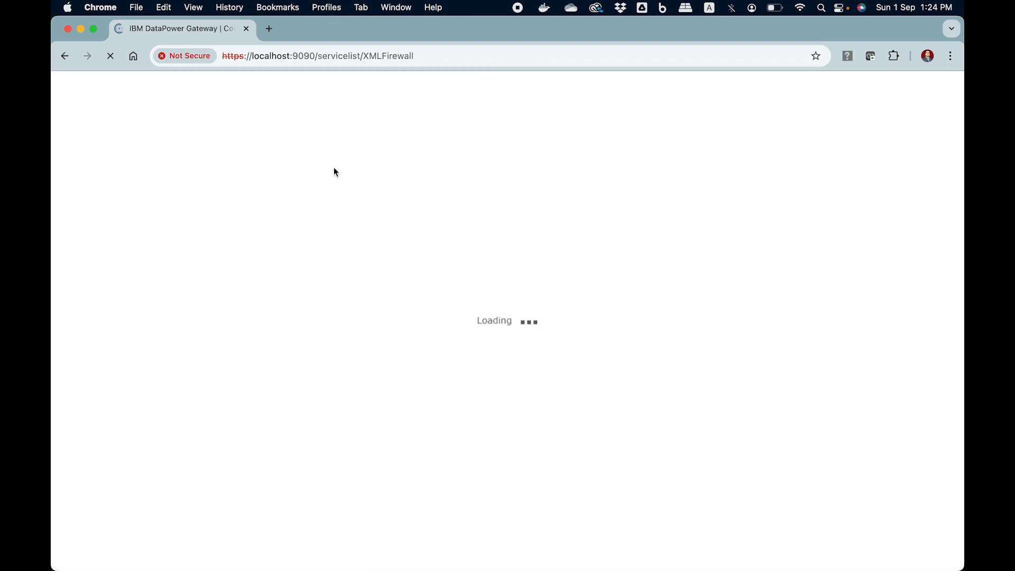
click(282, 182)
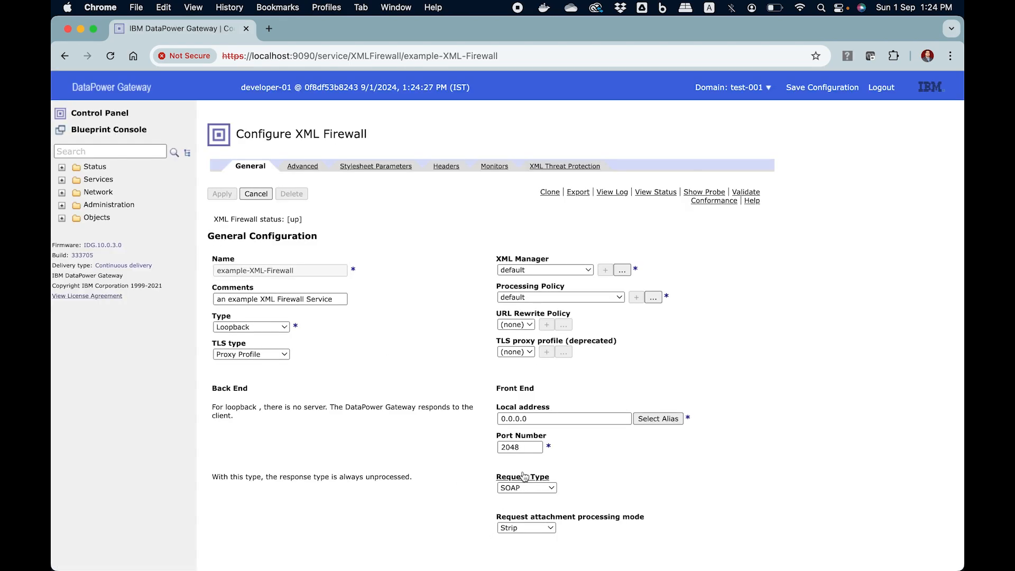
click(532, 447)
key(BackSpace)
text(9)
click(417, 465)
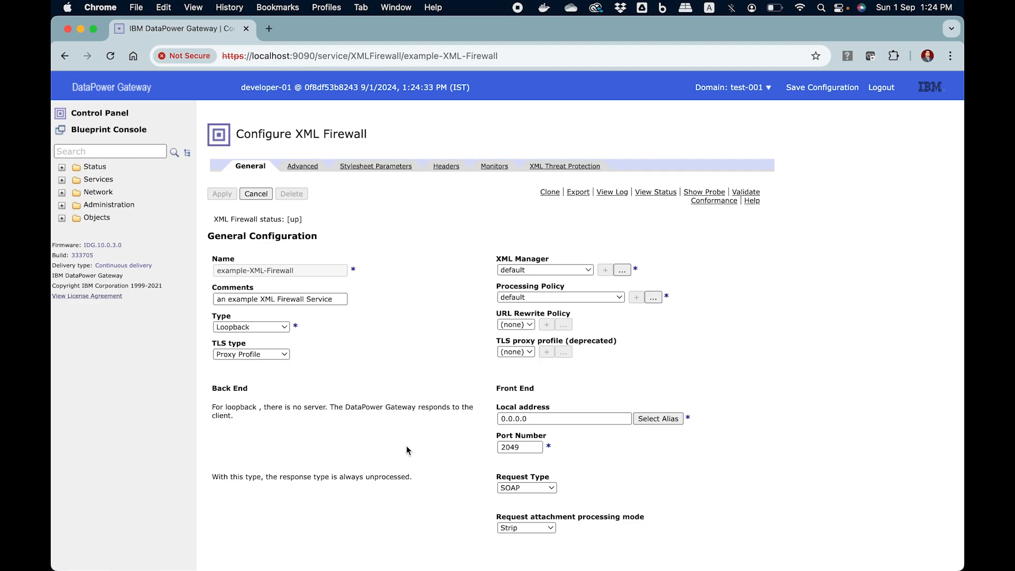